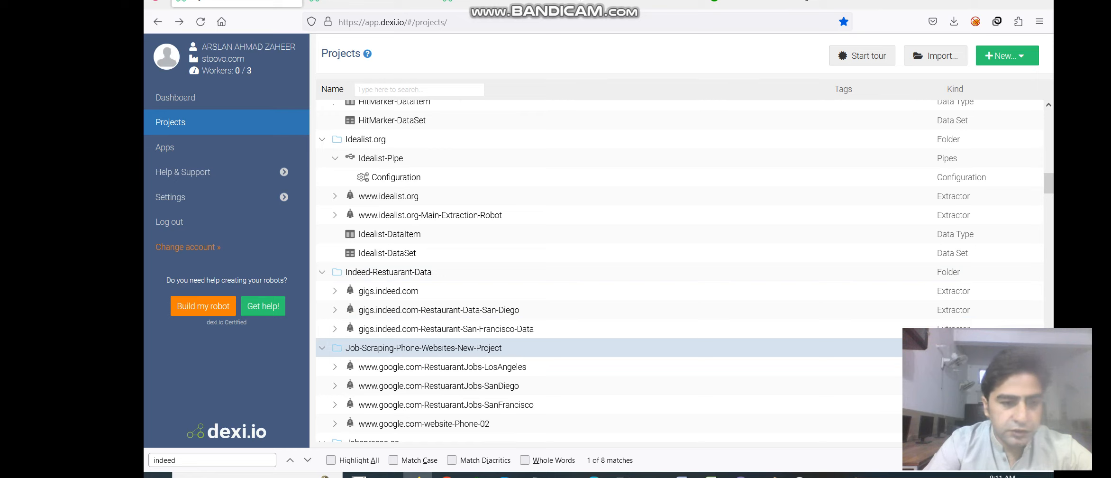
- Find "indeed" in the project list and open the gigs.indeed.com-Urls extractor for editing
key(ctrl+f)
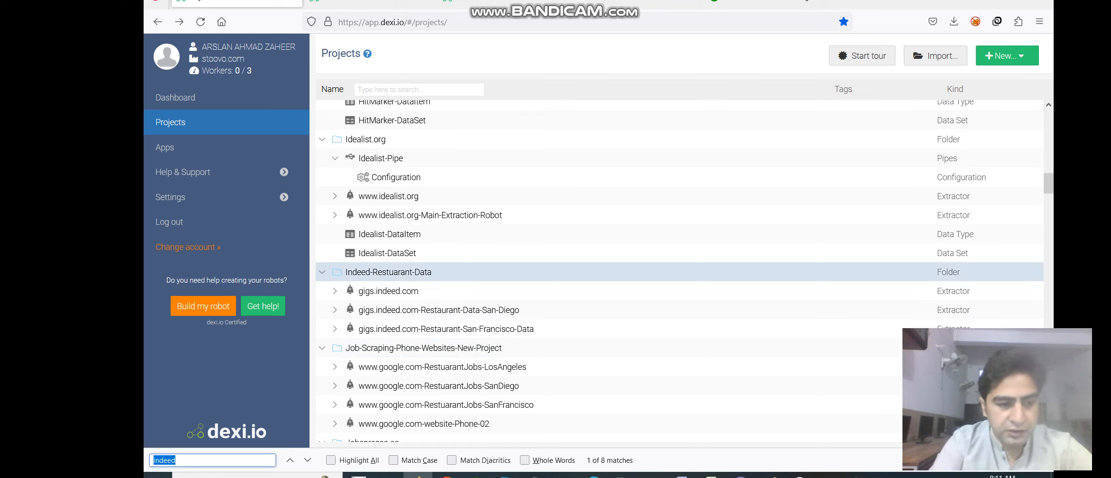
key(Return)
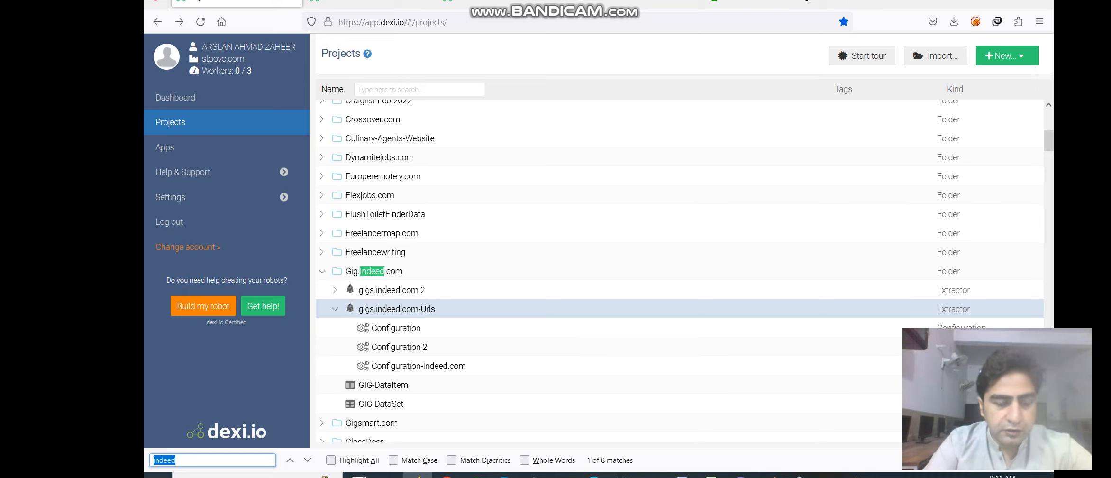
click(396, 308)
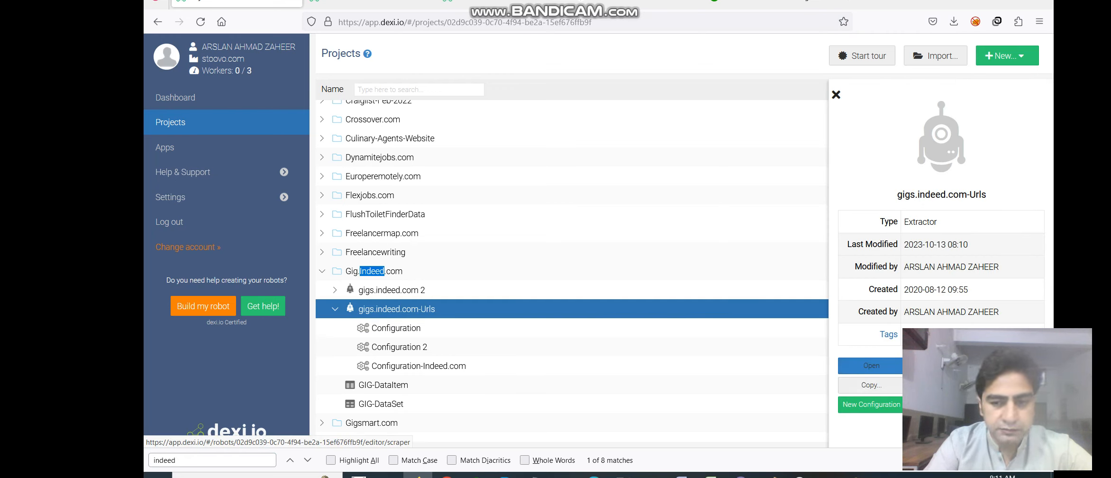
click(897, 366)
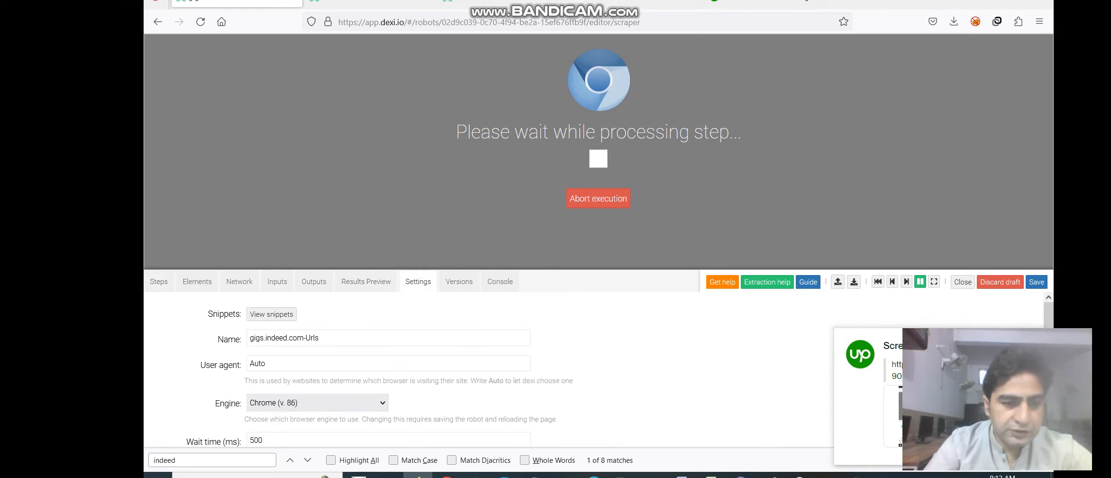
- Choose to wait for all slow requests and save the robot with the Dexi US proxy group selected
scroll(593, 369, down, 3)
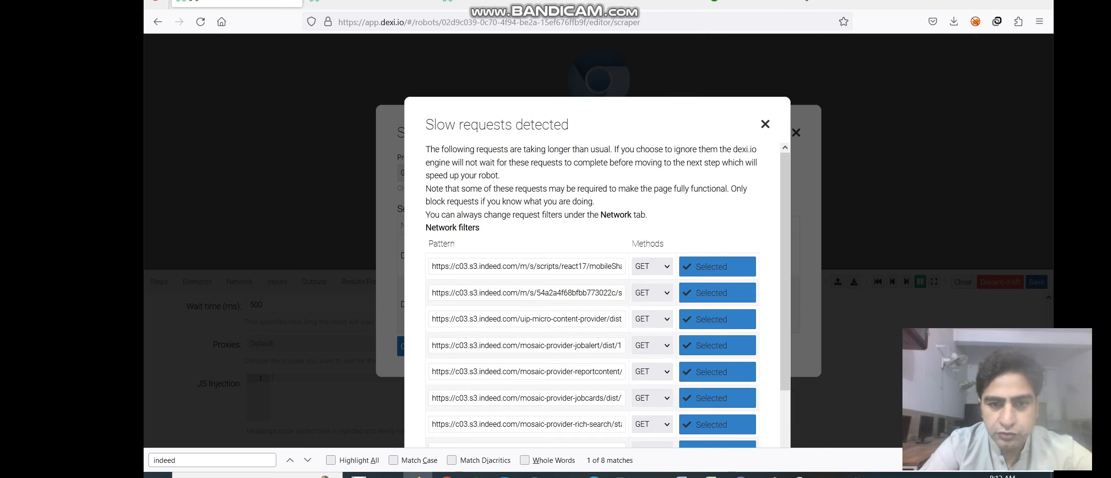
scroll(590, 237, down, 2)
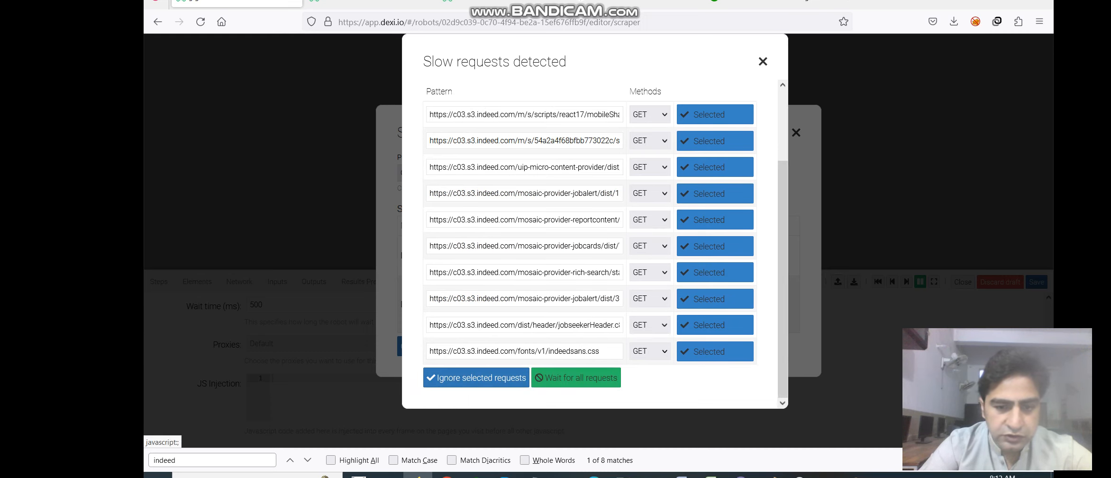
click(576, 378)
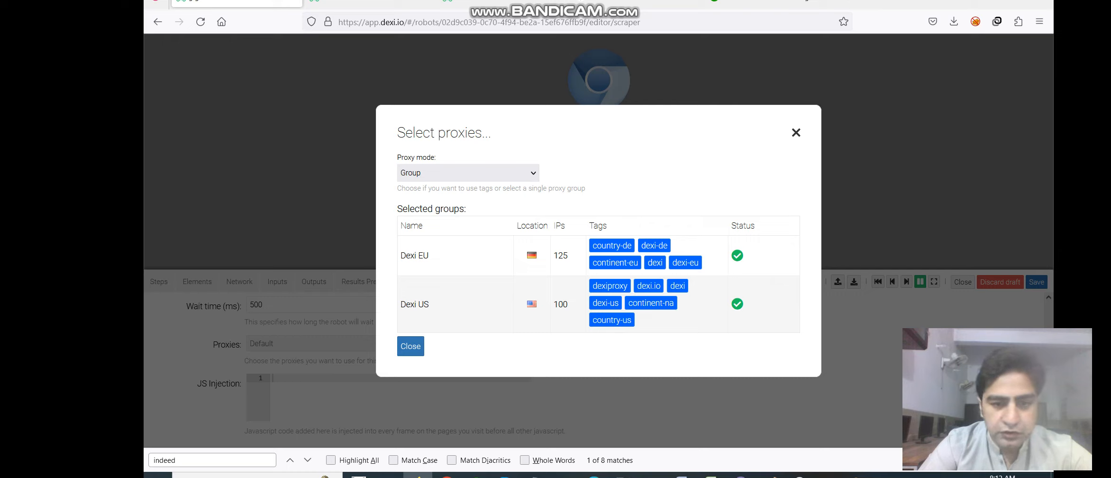
click(532, 304)
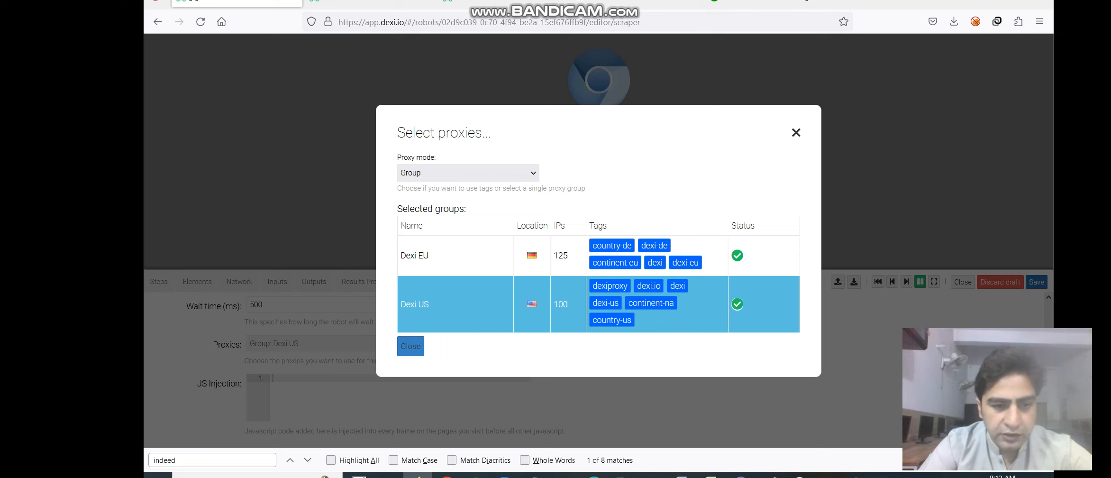
click(411, 345)
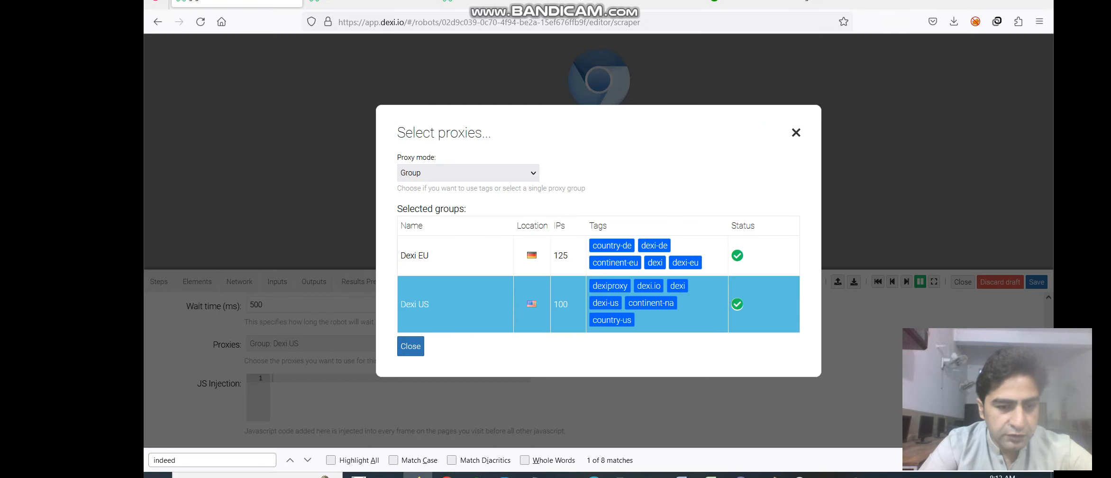
click(411, 346)
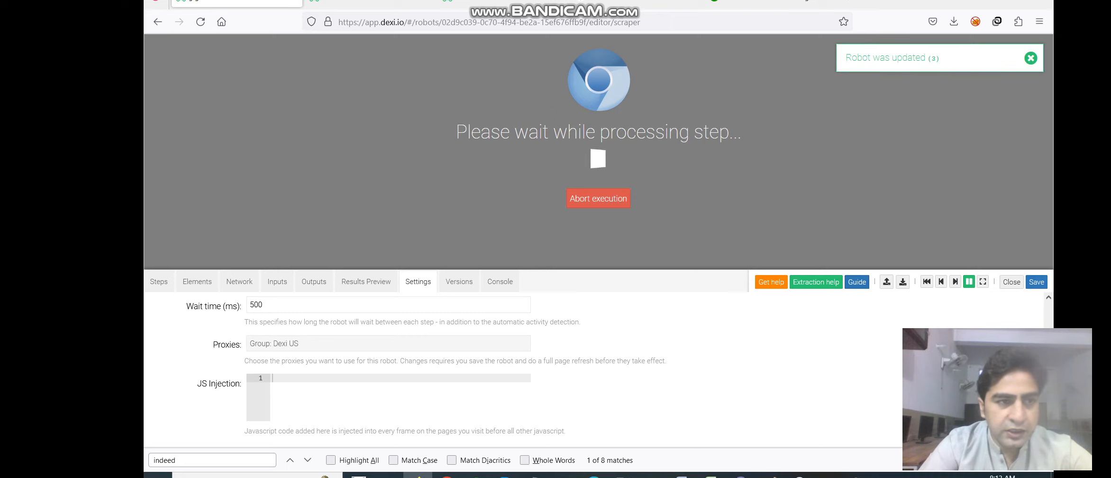
- Return to the projects and execute the Configuration-Indeed.com configuration of the gigs.indeed.com-Urls robot
click(158, 22)
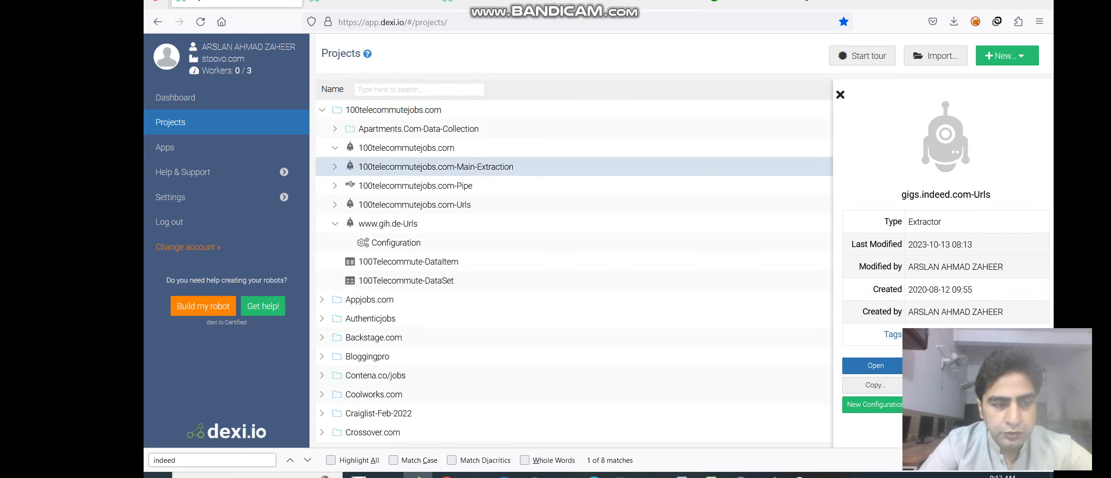
double_click(419, 328)
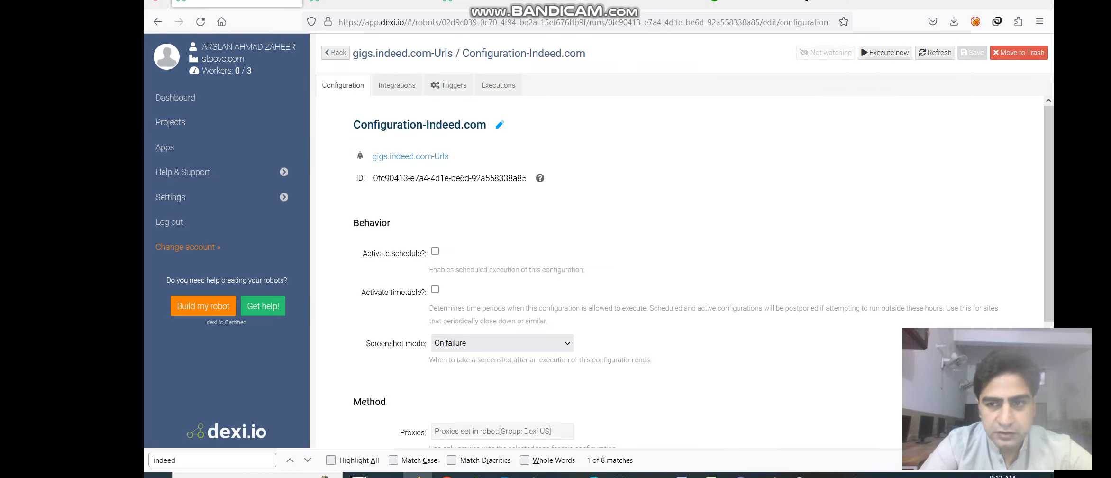
click(885, 52)
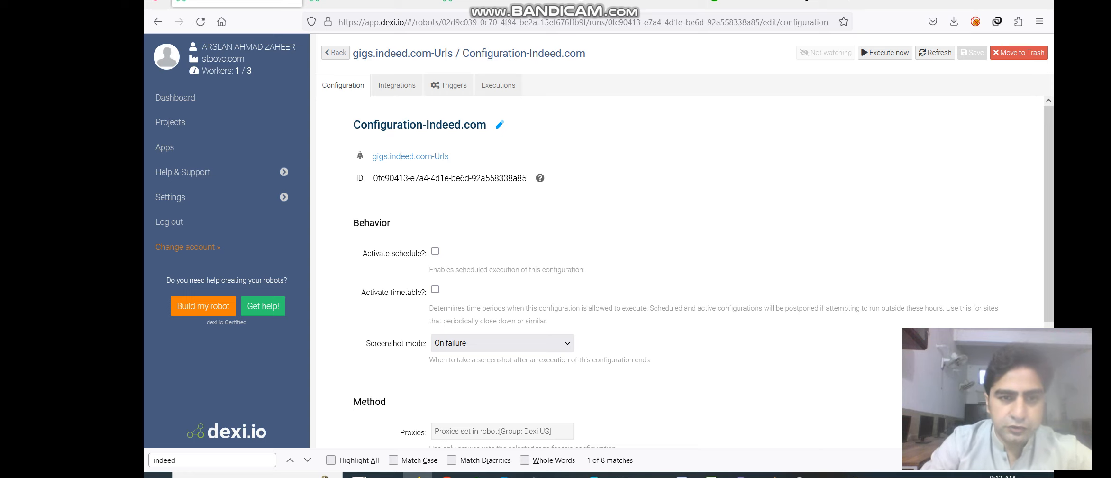
- Open the active Configuration-Indeed.com execution and show all of its extracted data
click(497, 84)
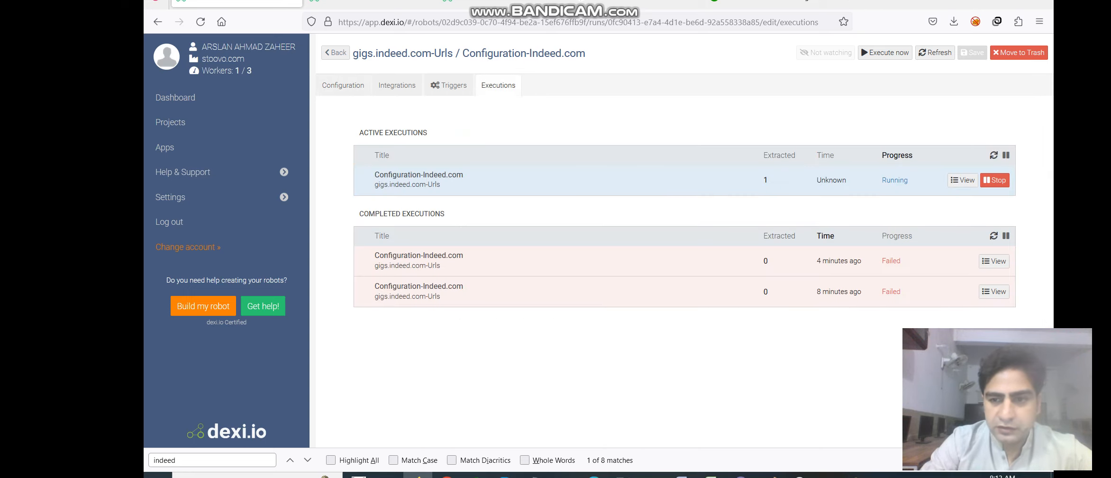
click(964, 180)
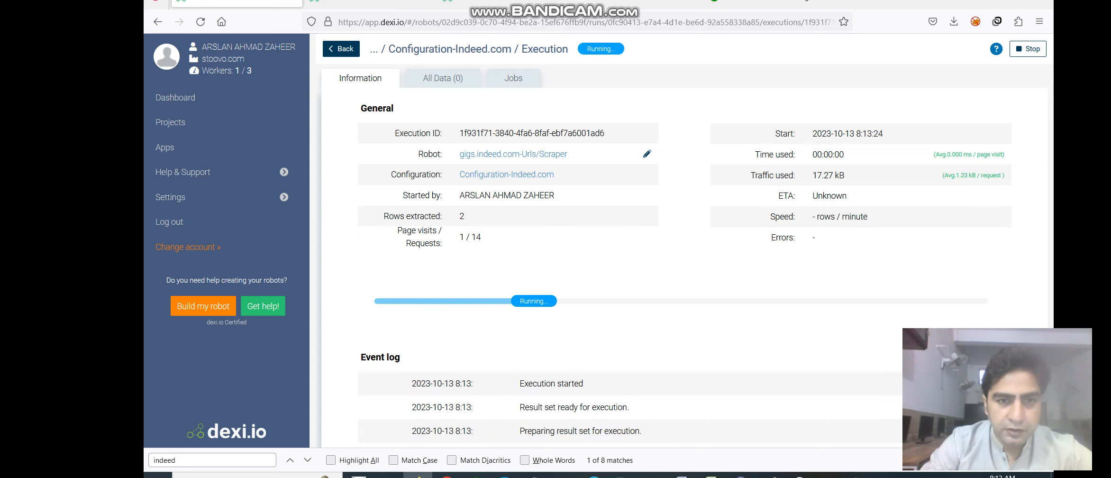
click(442, 78)
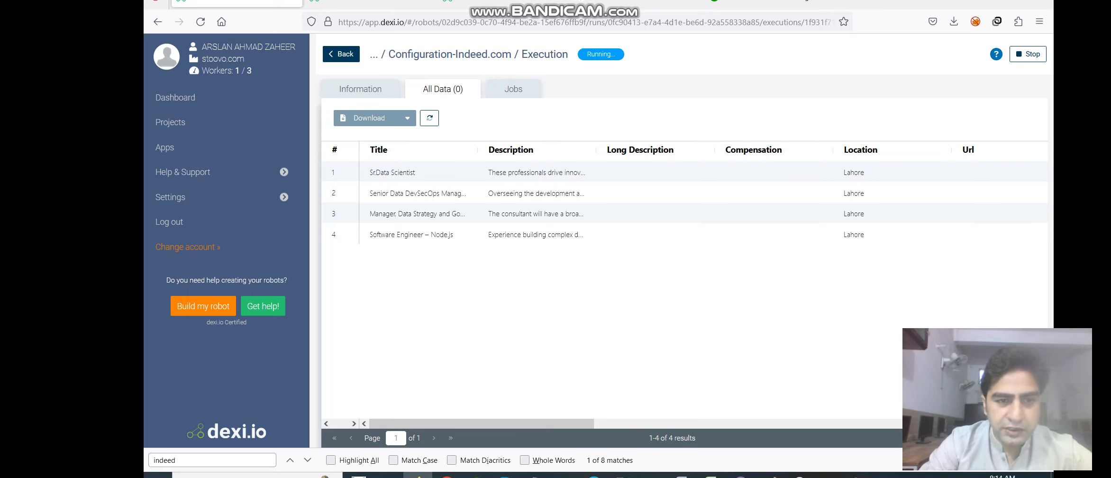
- Examine the extracted job rows across all columns, including title, description, location, job type and company name
triple_click(392, 172)
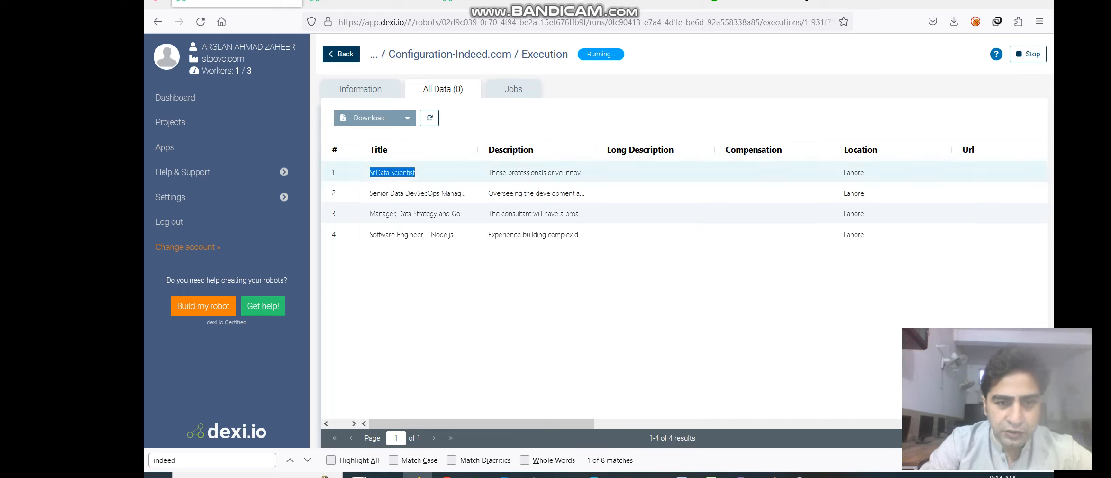
drag(415, 172, 581, 173)
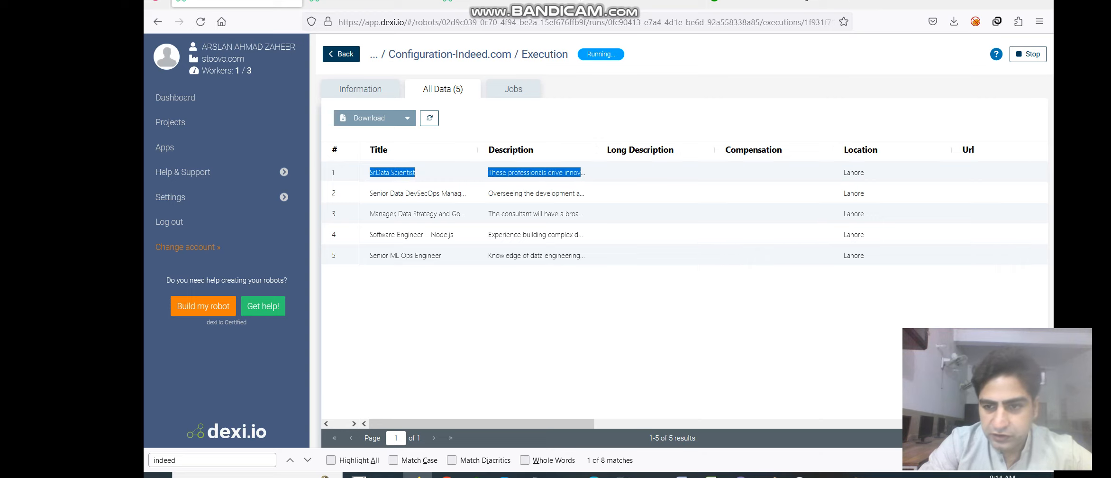
drag(581, 172, 864, 193)
scroll(864, 193, right, 10)
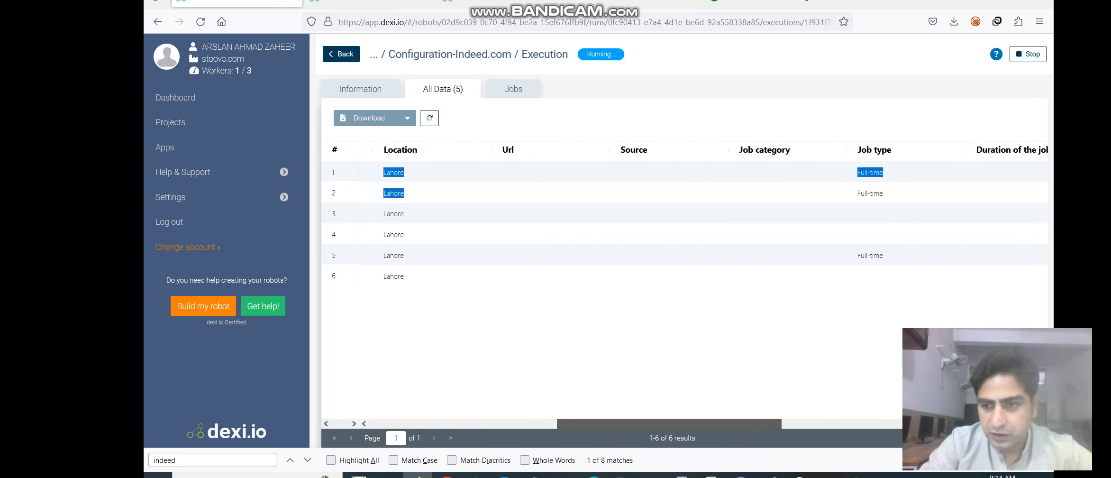
scroll(683, 223, right, 4)
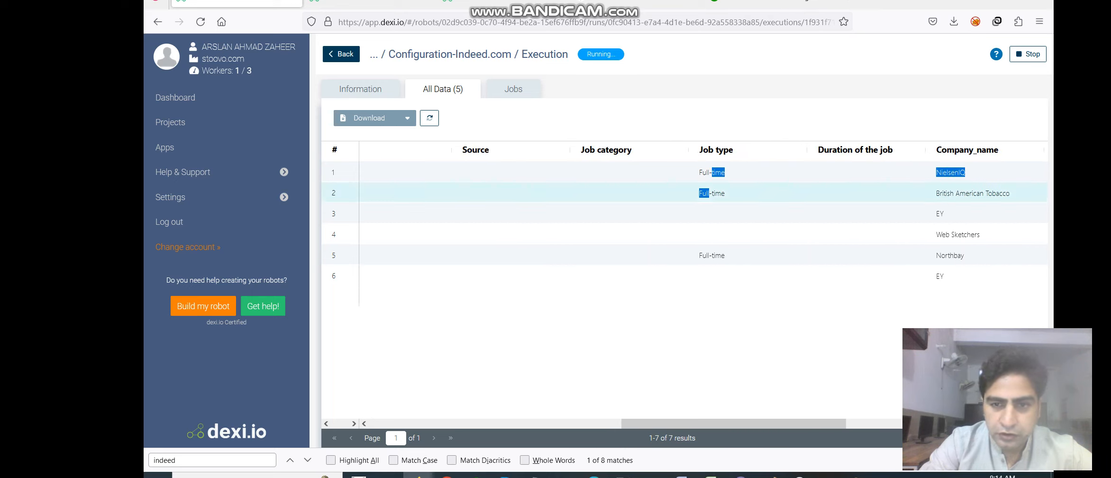
drag(702, 172, 721, 172)
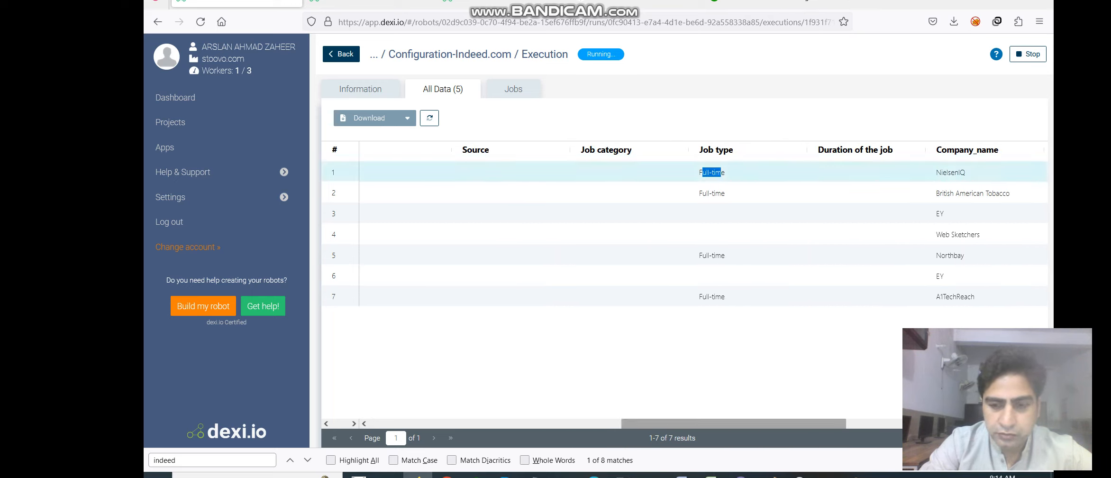
scroll(683, 237, right, 6)
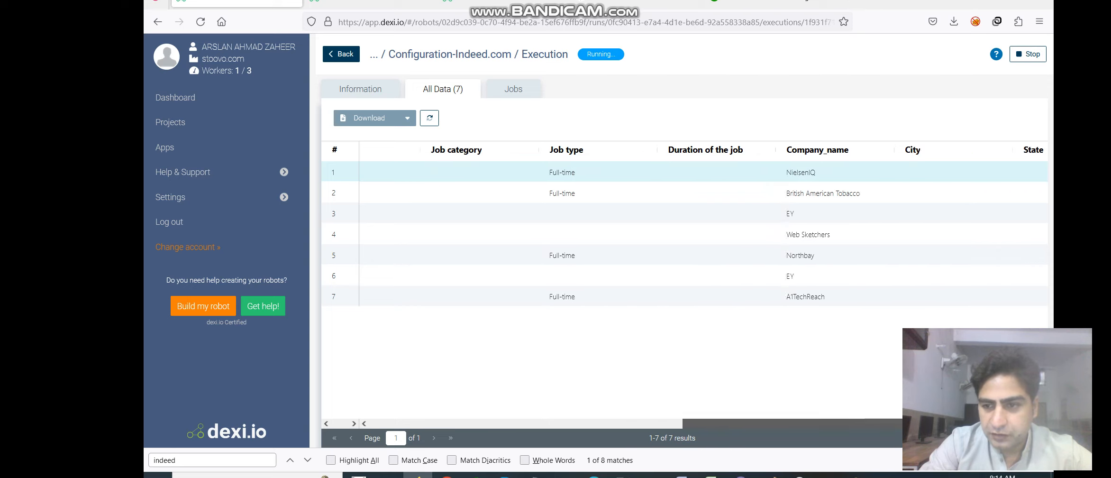
scroll(683, 237, left, 15)
scroll(683, 237, right, 12)
scroll(683, 237, left, 5)
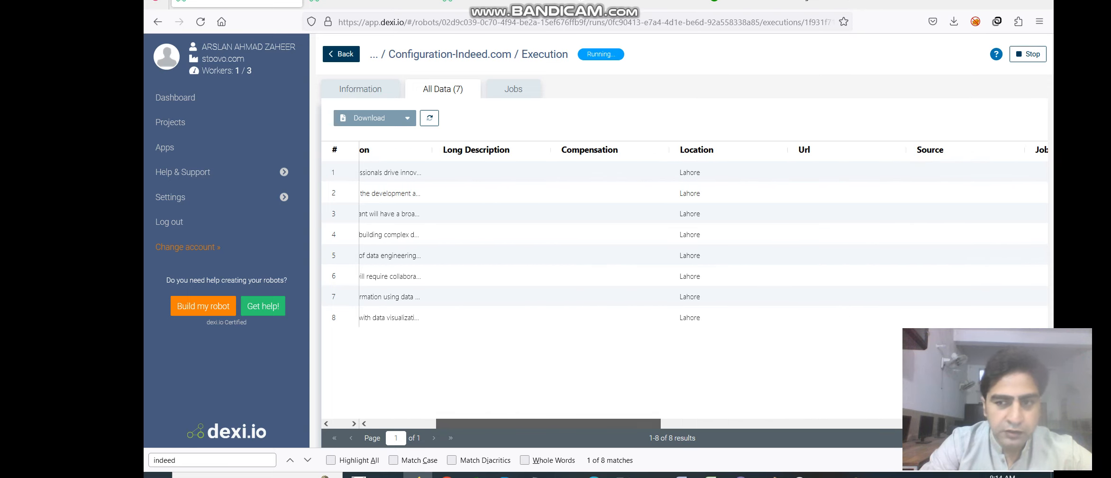
scroll(682, 237, left, 5)
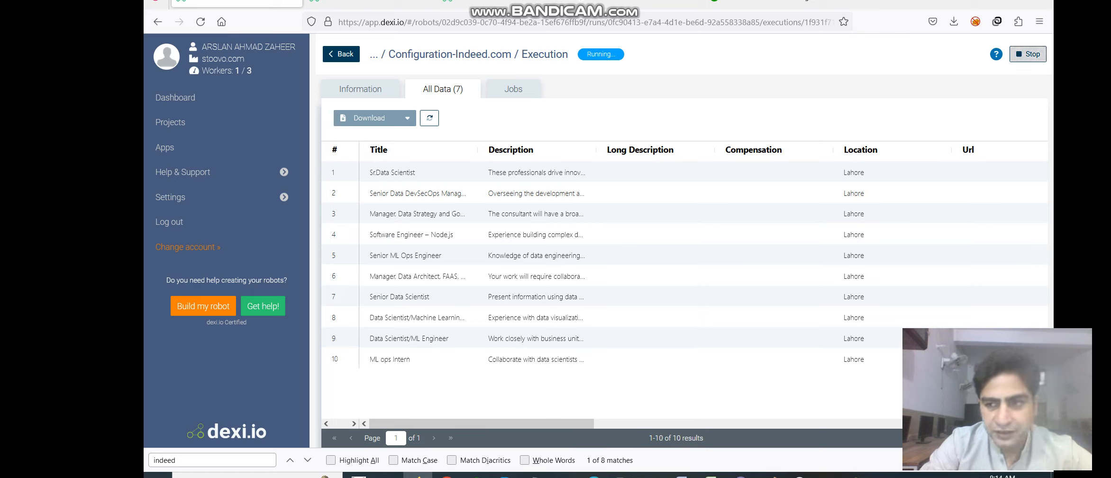
- Stop the running execution and download its results from the dashboard as Comma Separated Values (.csv)
click(1028, 54)
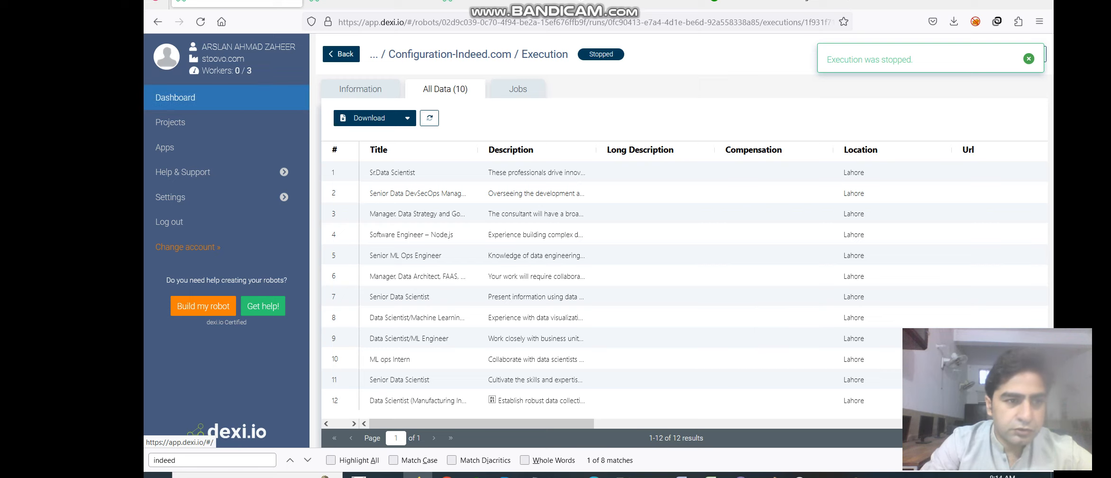
click(175, 97)
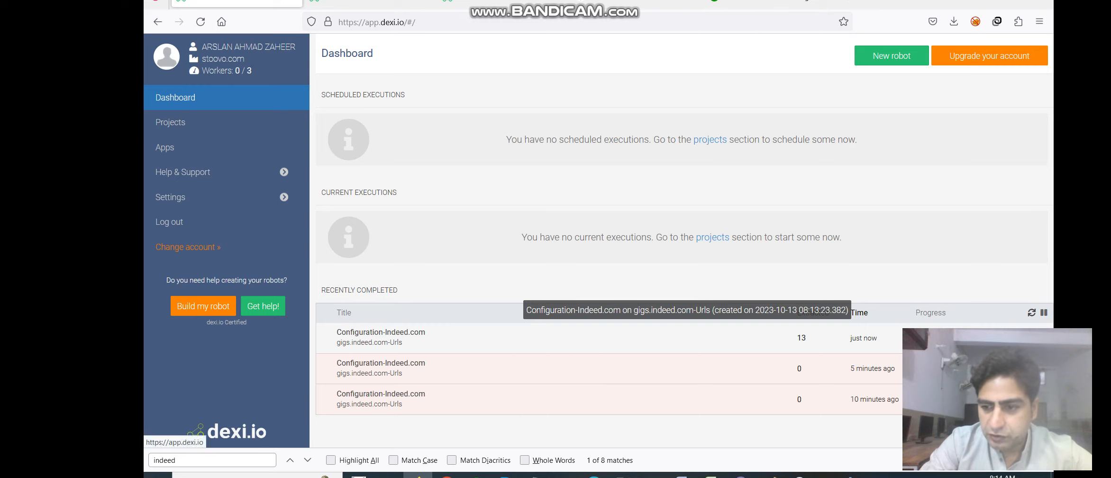
click(1038, 339)
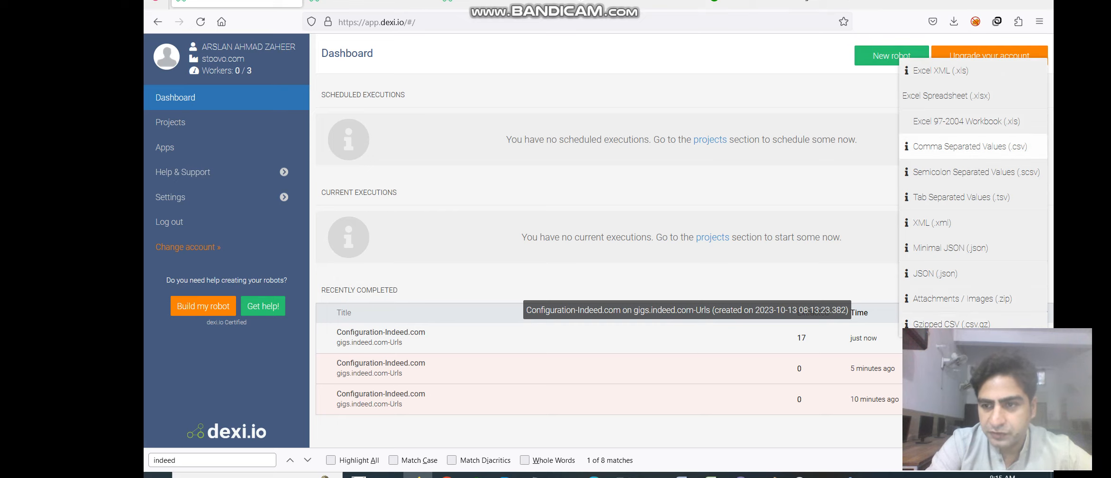
click(970, 146)
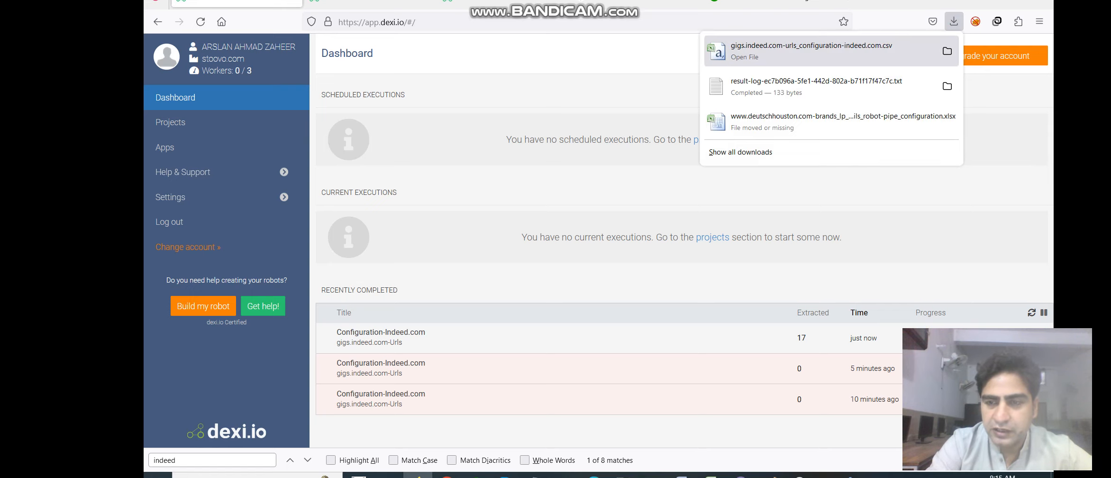
click(892, 55)
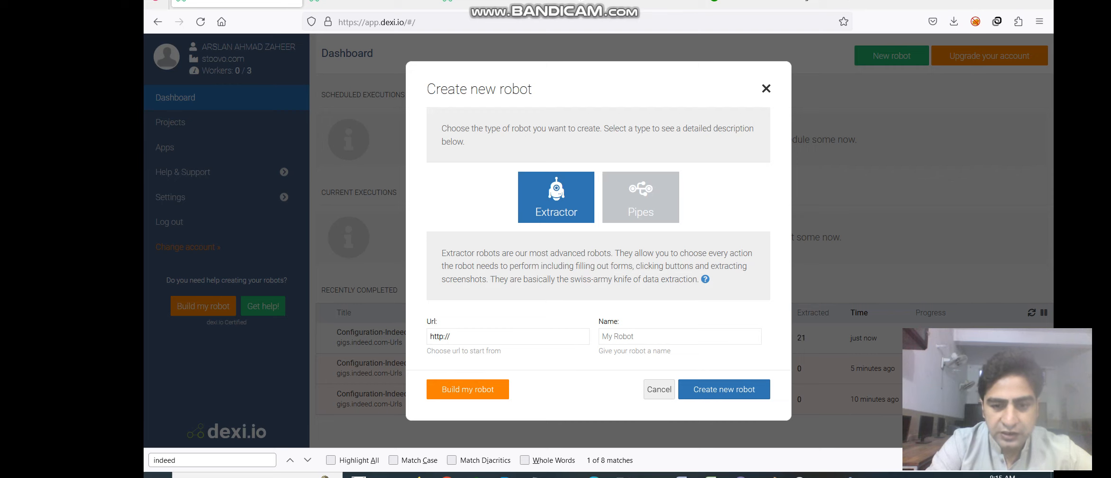
click(659, 389)
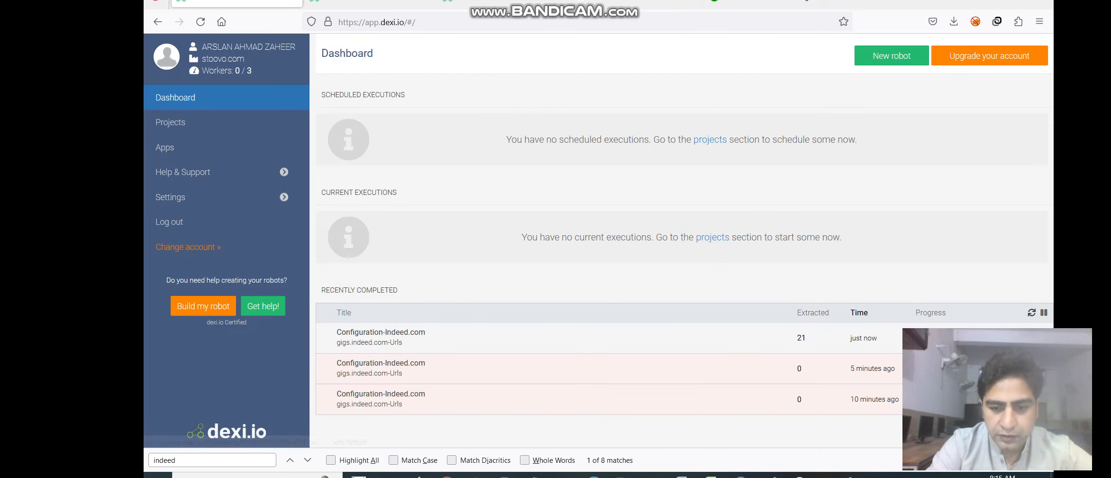
- View the downloaded gigs.indeed.com CSV in Excel with wider Title and Description columns, then close it without saving and return to the browser
mouse_move(711, 474)
click(871, 429)
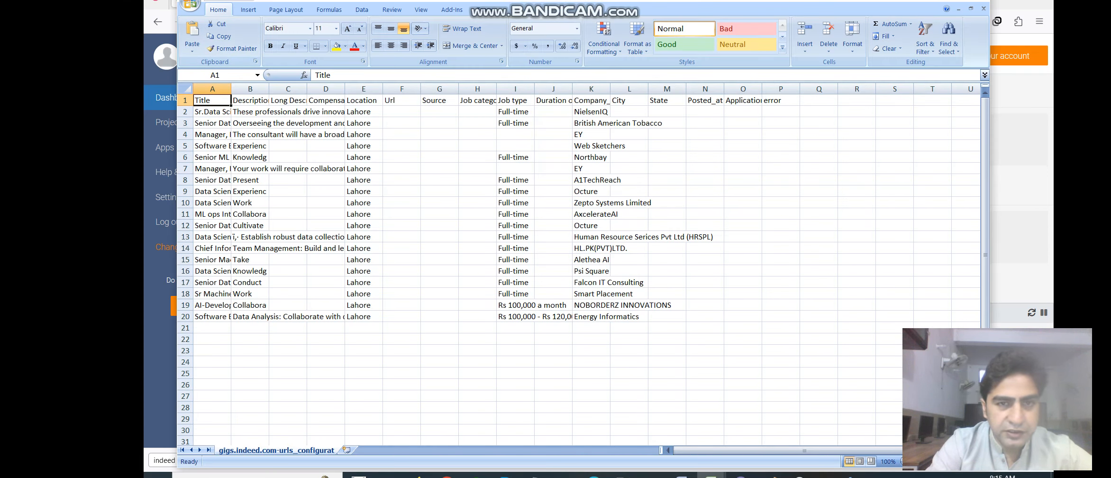
drag(231, 89, 382, 89)
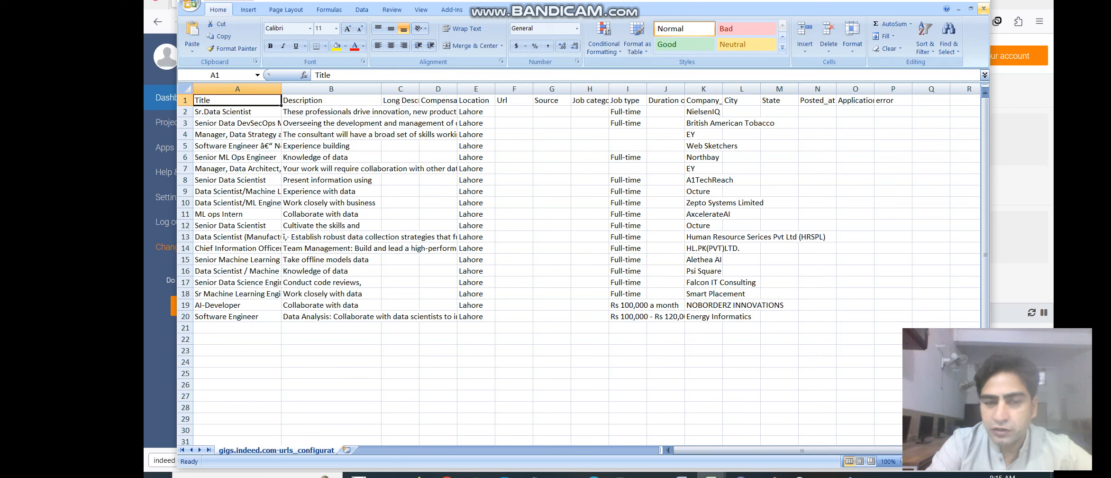
click(984, 8)
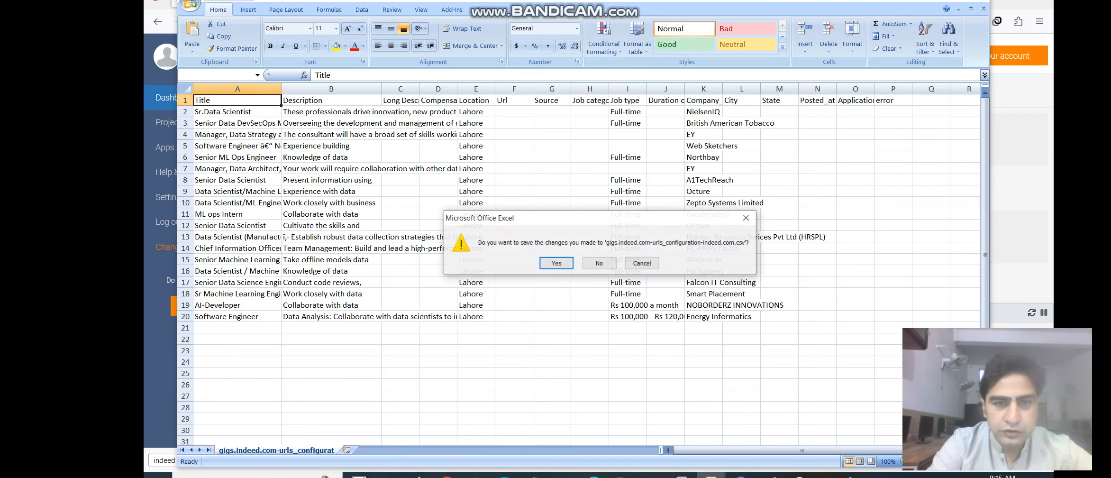
click(599, 263)
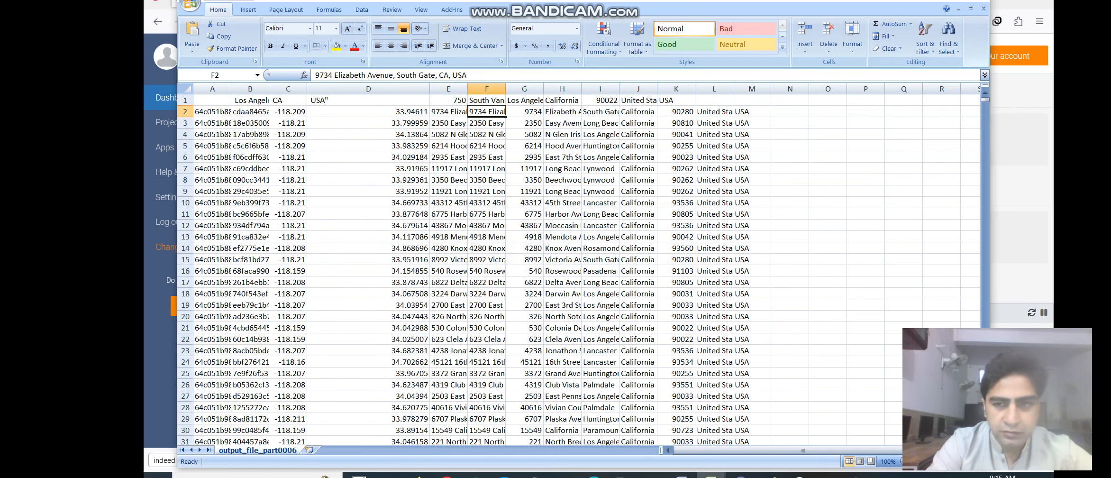
click(996, 90)
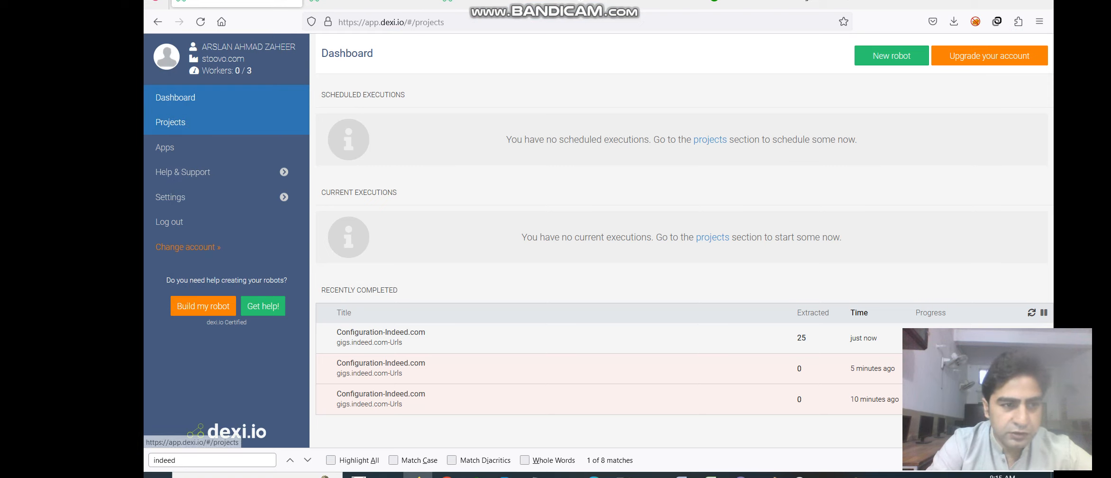
- Find the gigs.indeed.com-Urls robot among the projects by searching for "indeed.com" and open its Configuration-Indeed.com
click(170, 122)
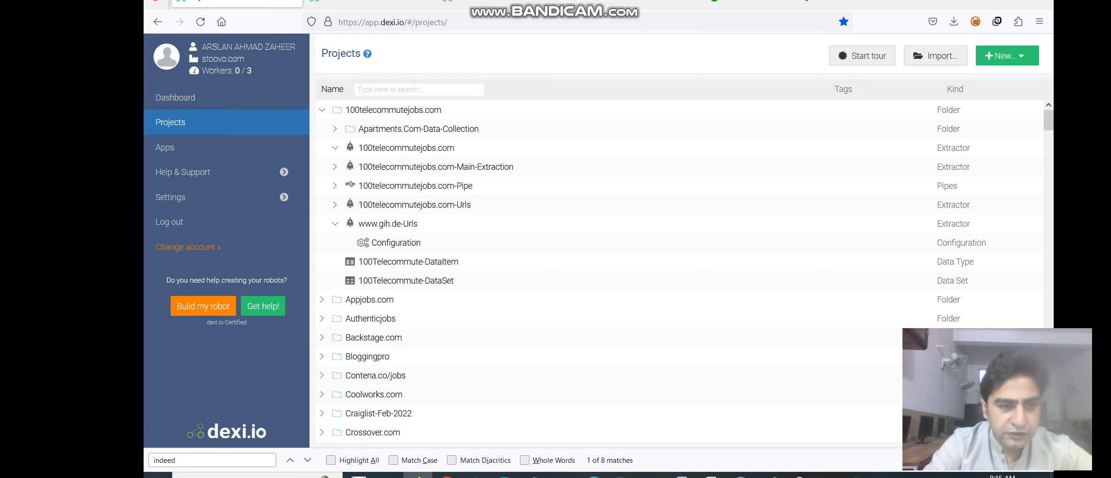
key(ctrl+f)
text(i)
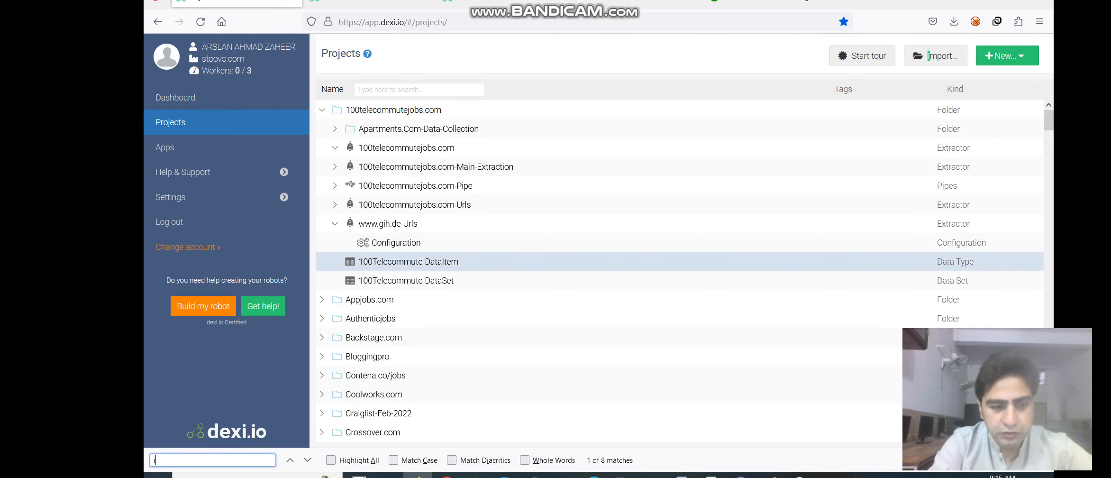
text(ndeed.com)
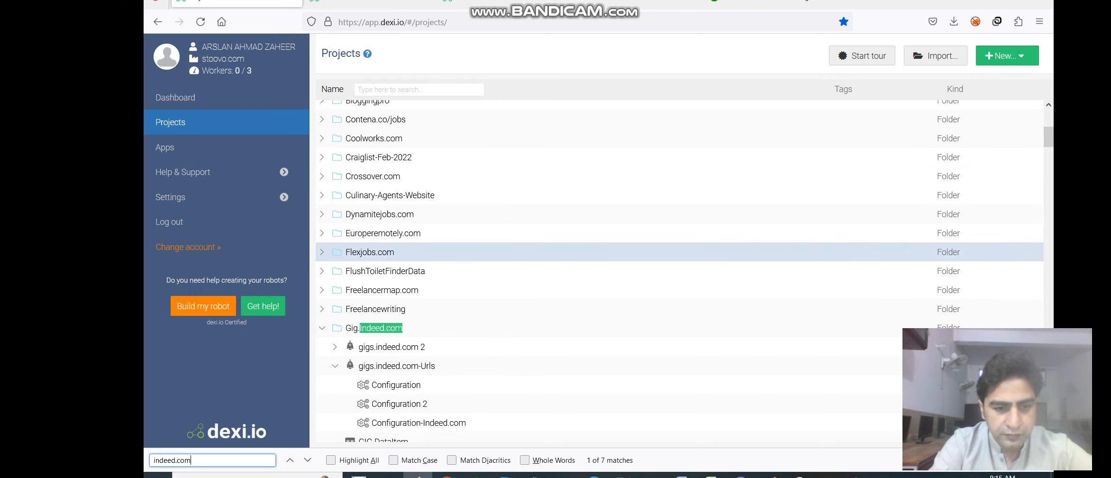
scroll(569, 370, down, 3)
double_click(419, 351)
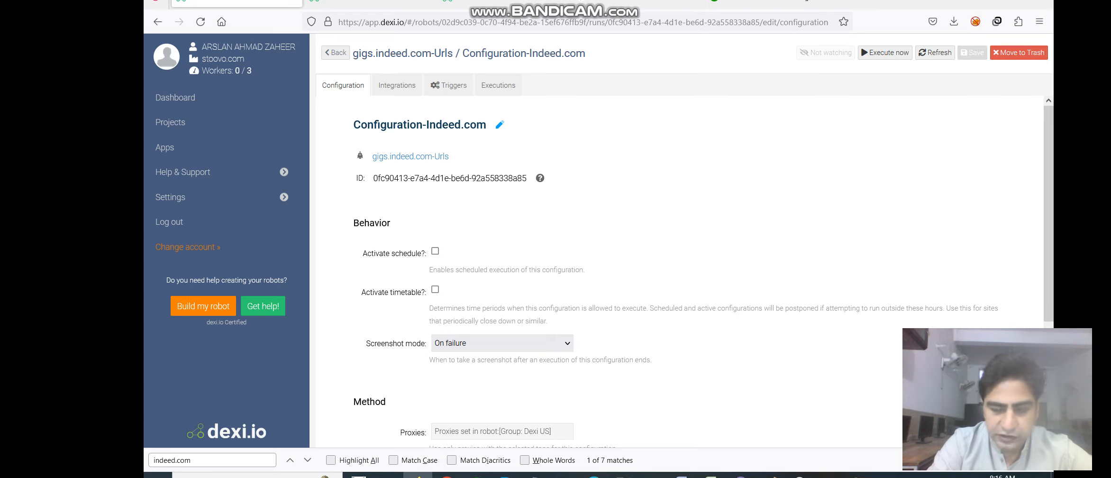
- Activate the schedule for Configuration-Indeed.com and review the available intervals, keeping the hourly one
click(435, 251)
scroll(435, 251, down, 1)
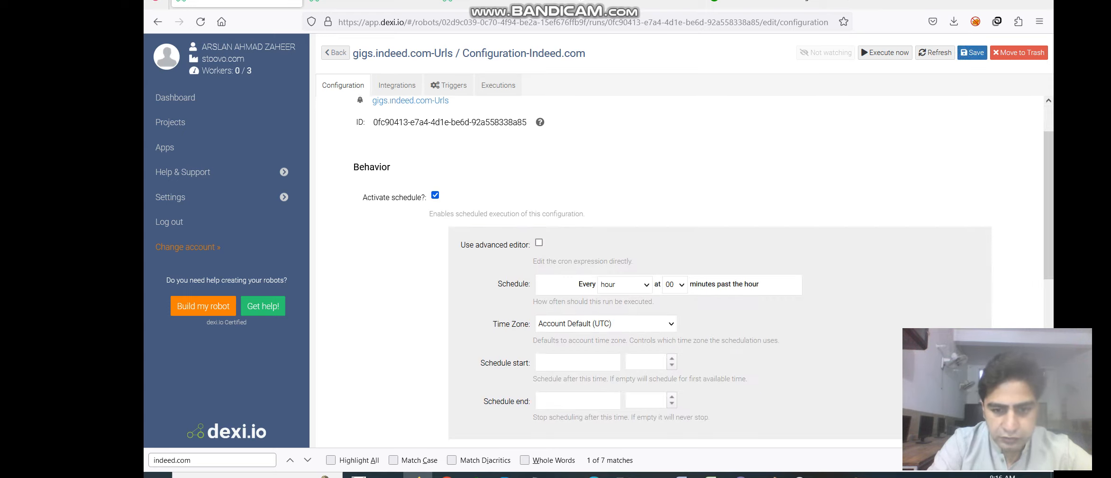
click(625, 284)
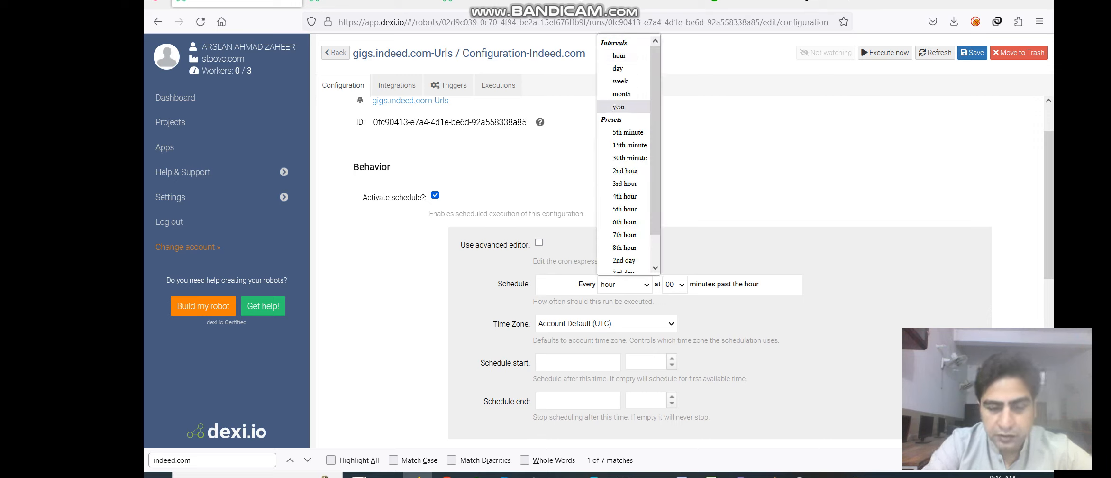
key(Escape)
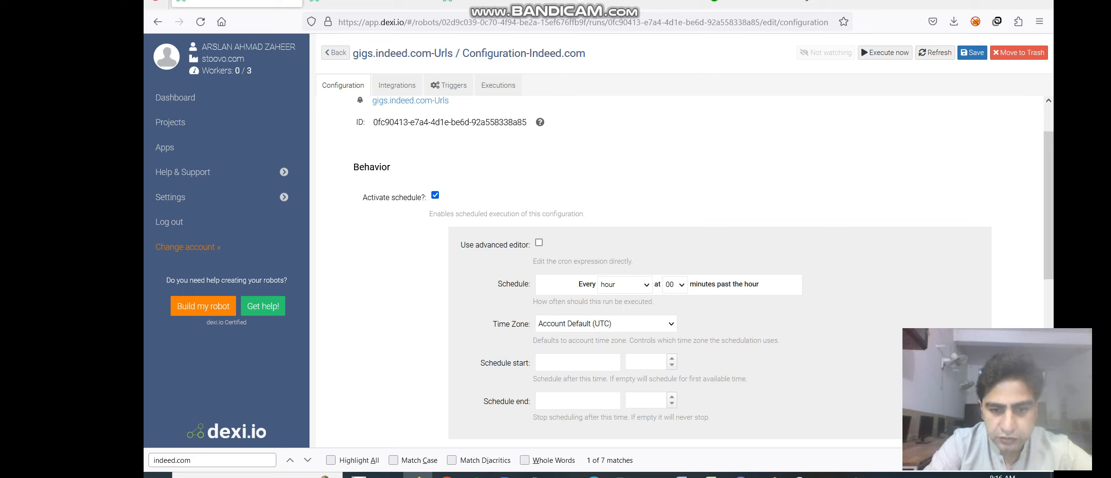
- Browse the schedule's time zone options and switch the zone to Arctic/Longyearbyen
click(606, 324)
scroll(600, 213, down, 20)
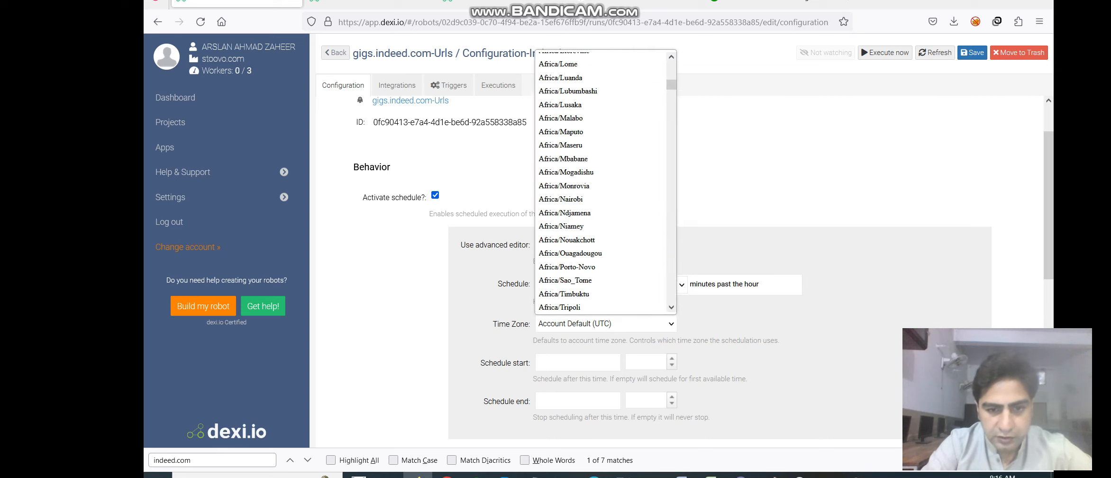
scroll(600, 213, down, 20)
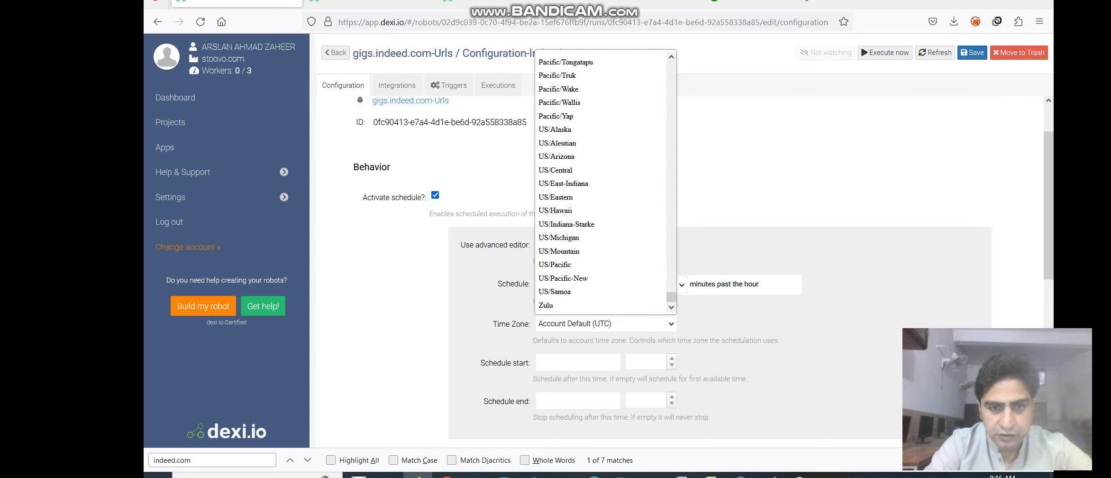
scroll(600, 207, up, 12)
key(a)
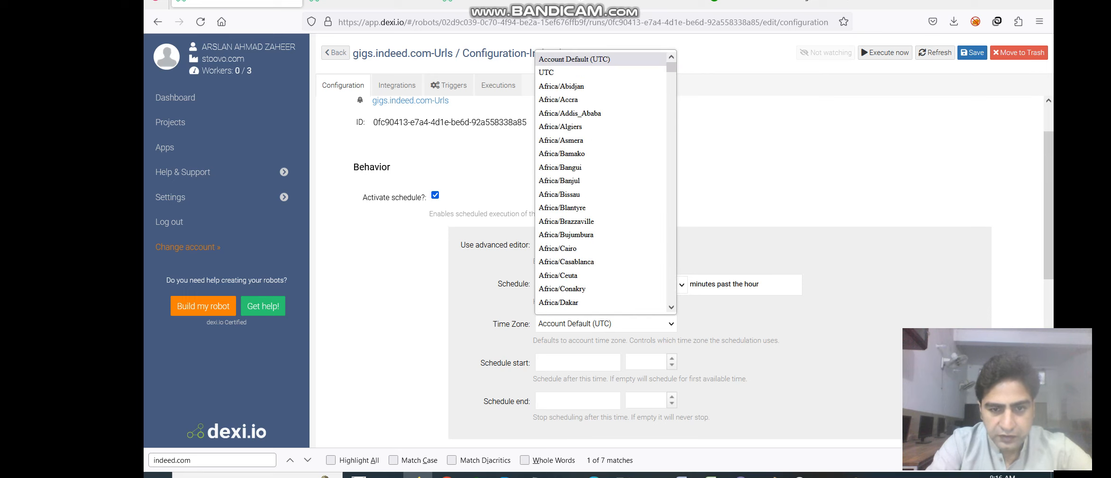
key(r)
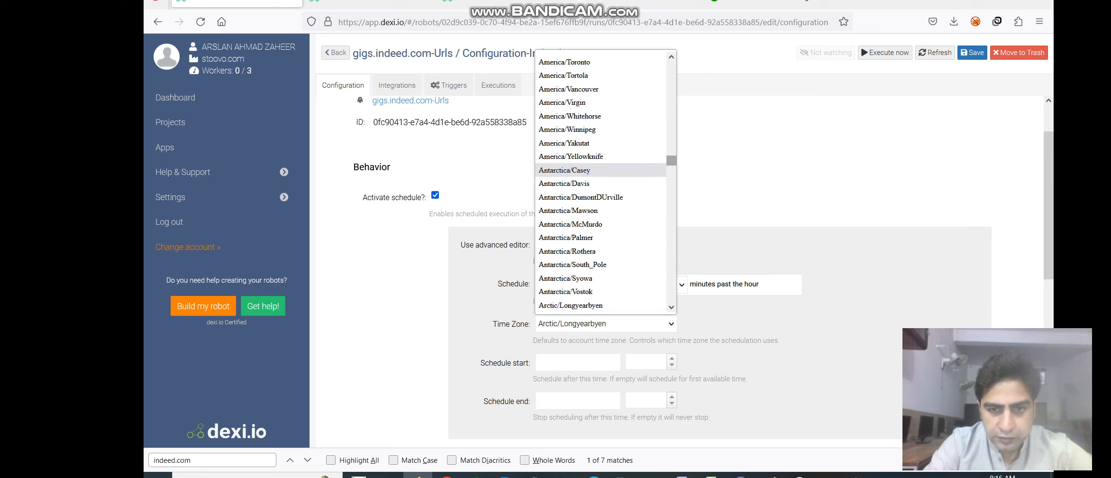
scroll(600, 183, up, 20)
scroll(601, 182, up, 20)
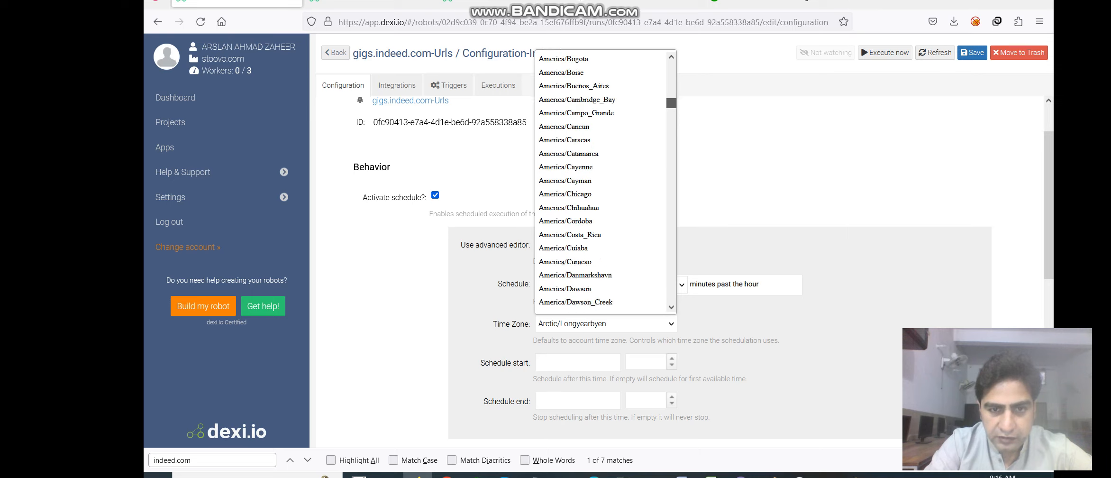
scroll(601, 182, up, 4)
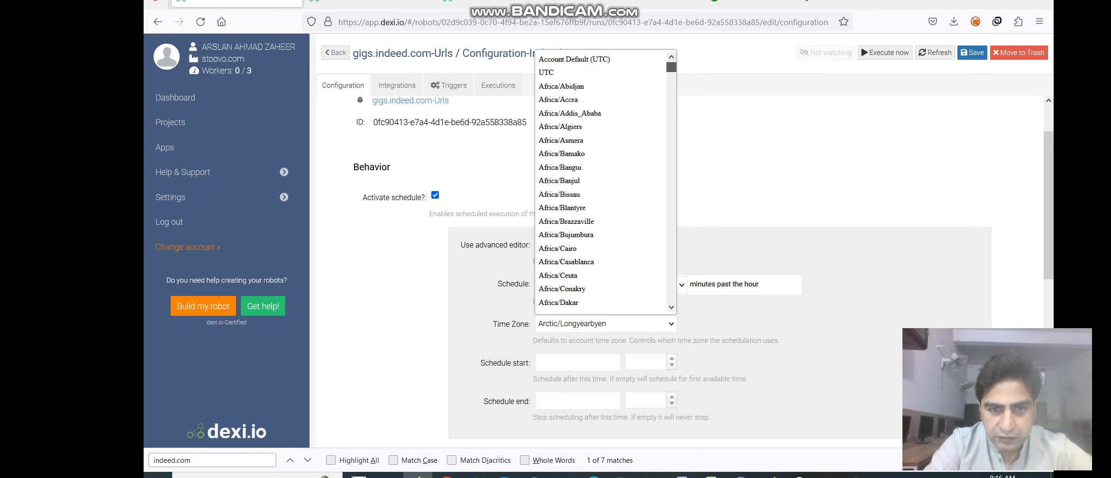
scroll(600, 183, down, 20)
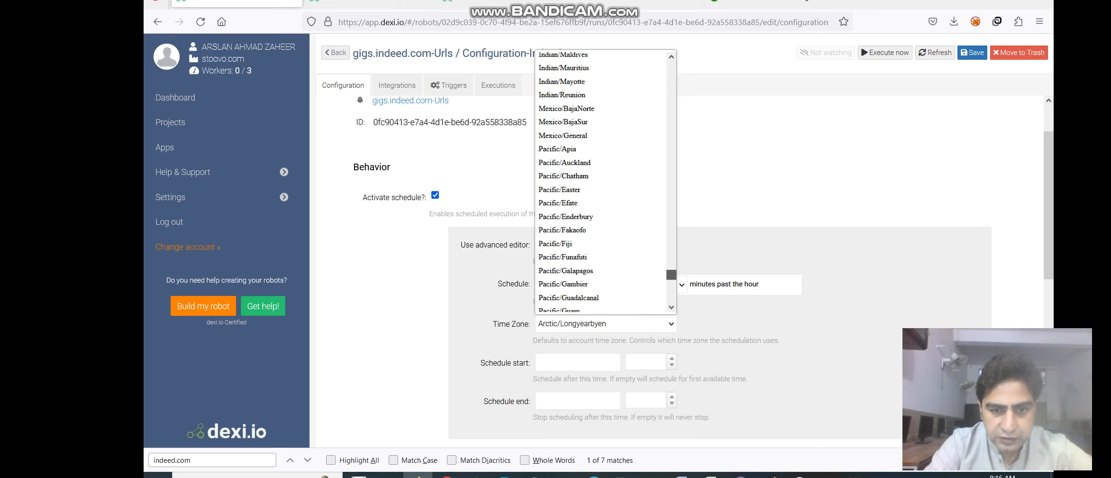
key(Escape)
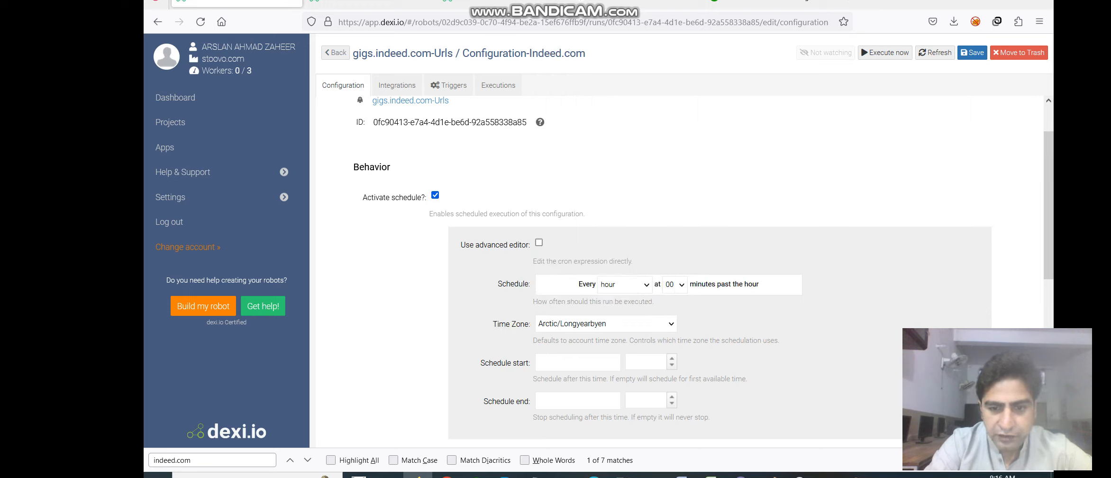
- Set the hourly schedule to run at 18 minutes past the hour
key(alt+Down)
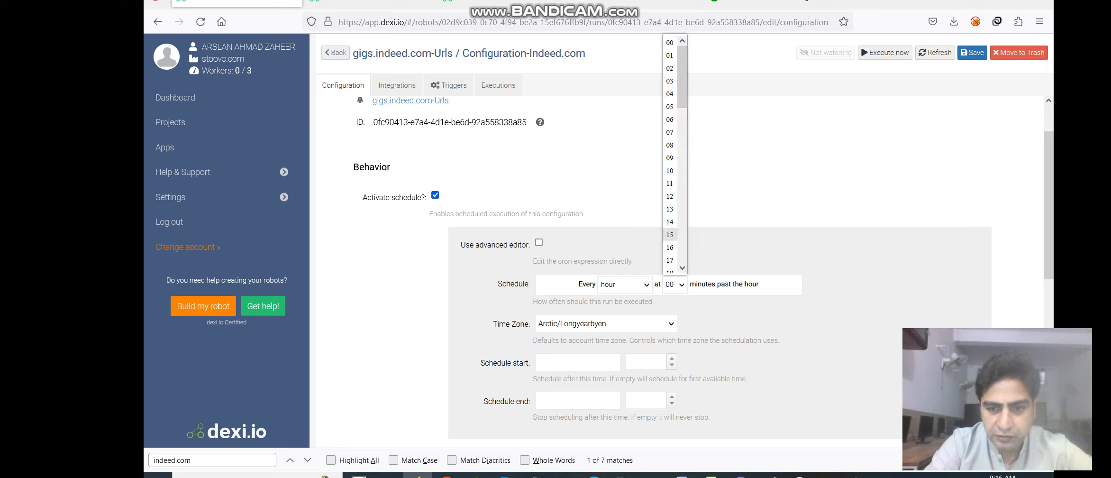
scroll(670, 227, down, 1)
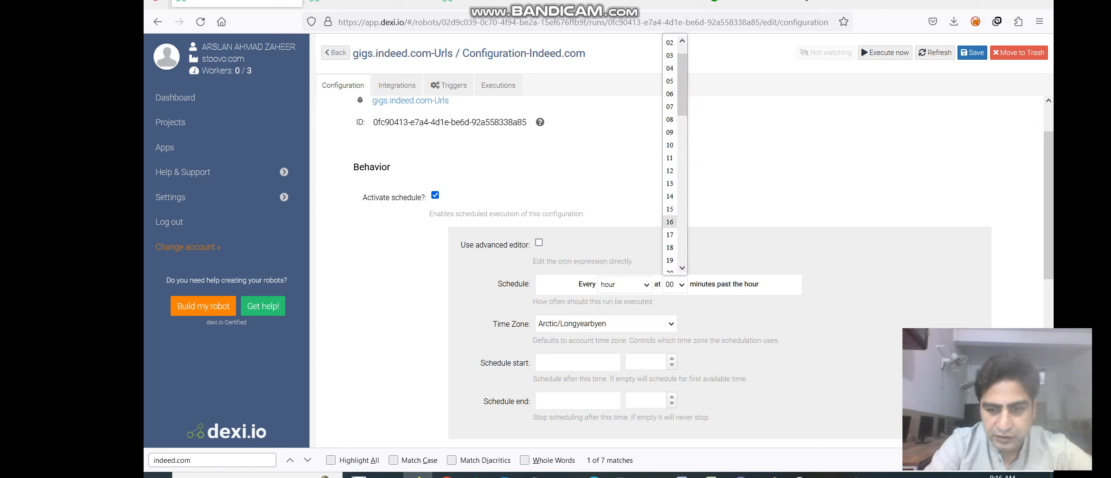
click(670, 247)
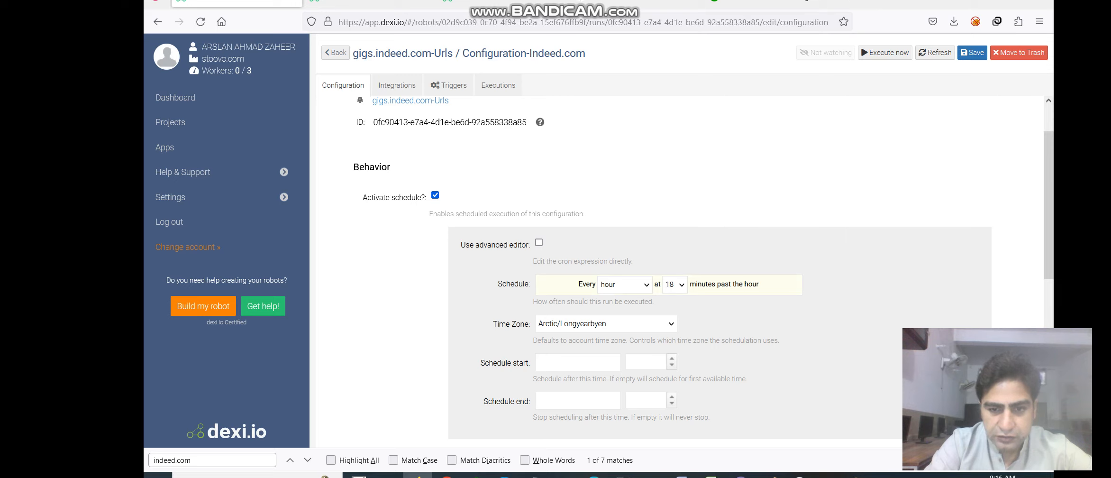
- Set the schedule's time zone to Account Default (UTC) and save the configuration
click(605, 324)
scroll(602, 185, up, 15)
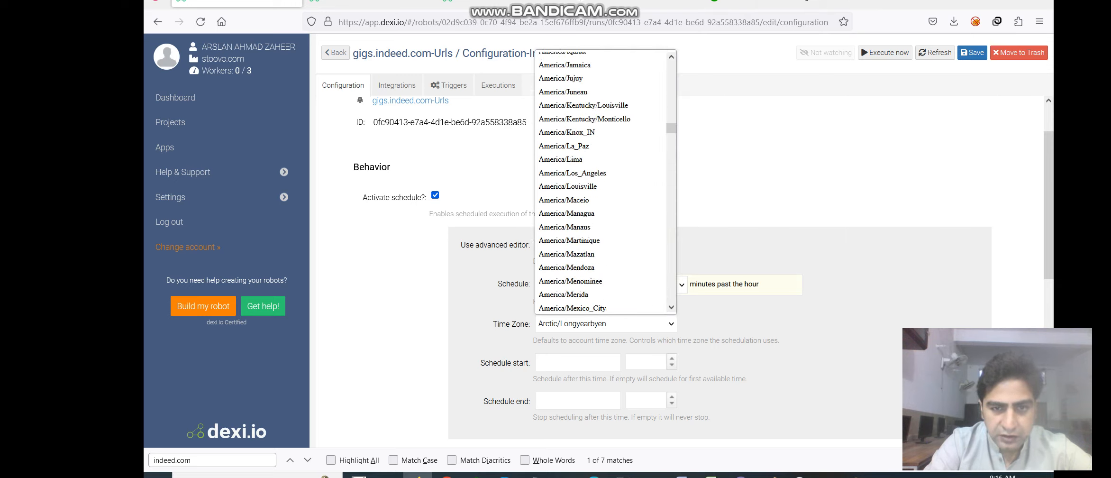
click(574, 59)
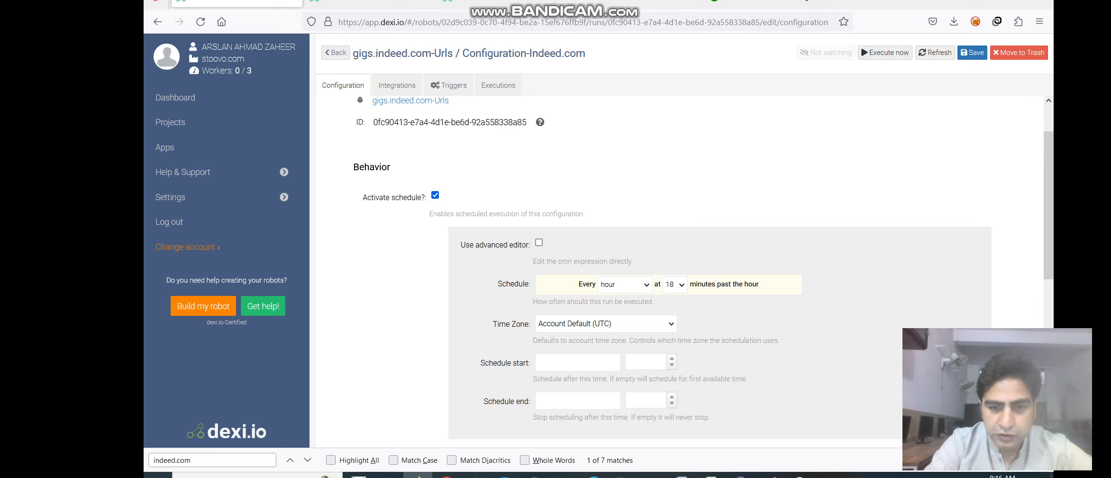
click(972, 53)
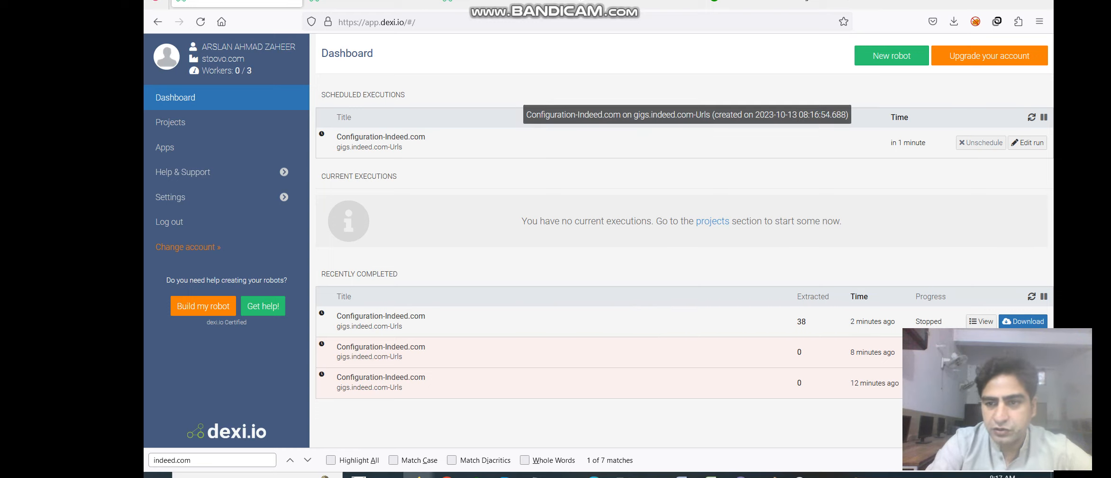
- Check the scheduled run's time on the dashboard, and reopen Configuration-Indeed.com from the projects by searching for "indeed.com"
drag(891, 142, 926, 142)
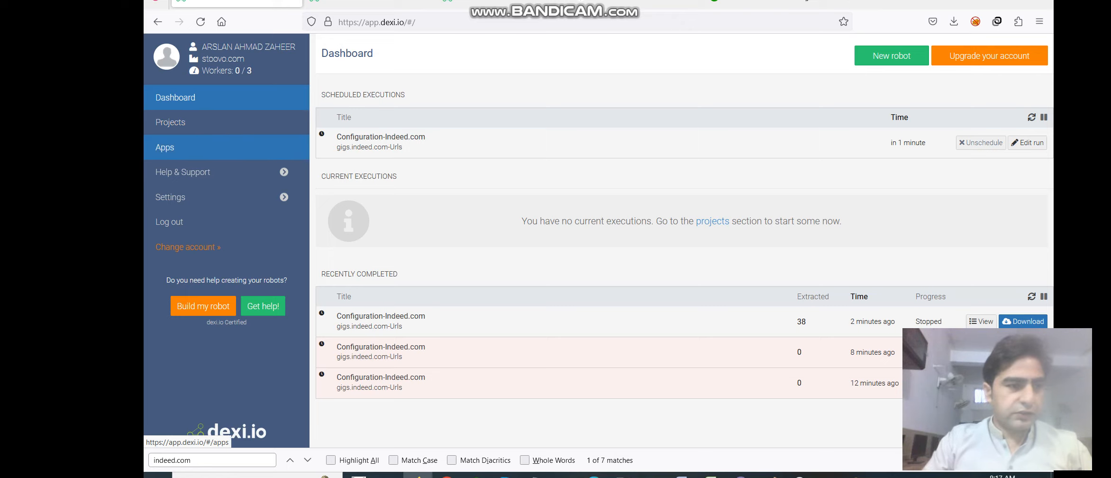
click(180, 122)
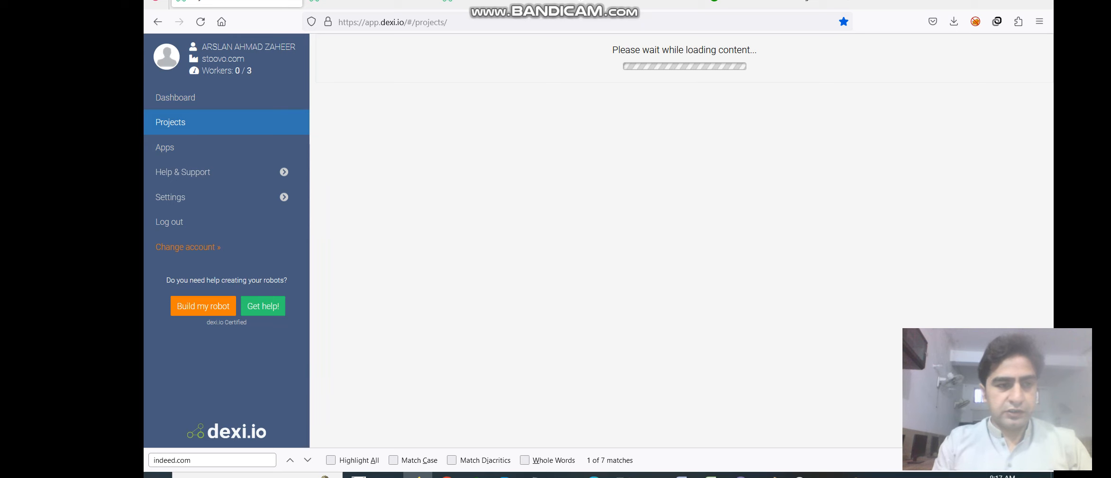
key(ctrl+f)
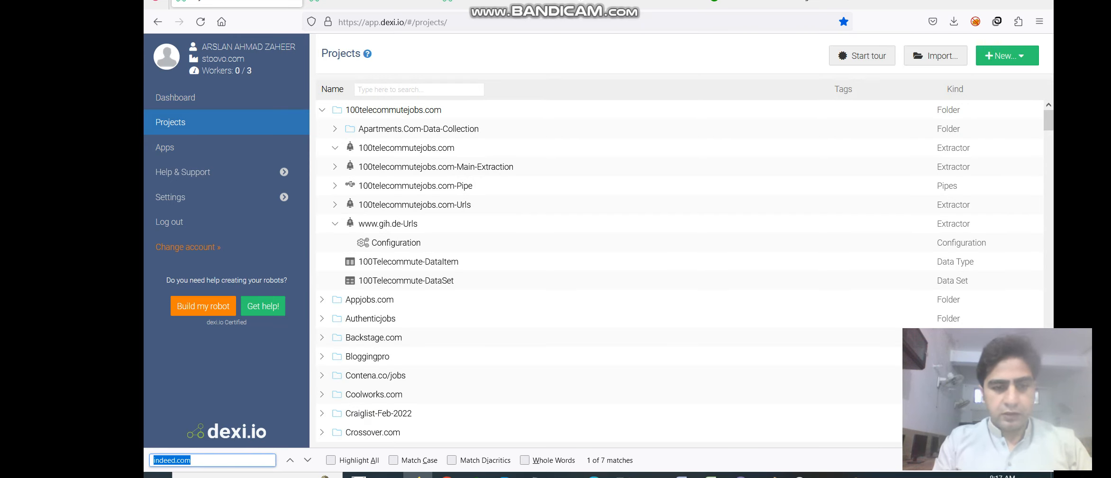
key(Return)
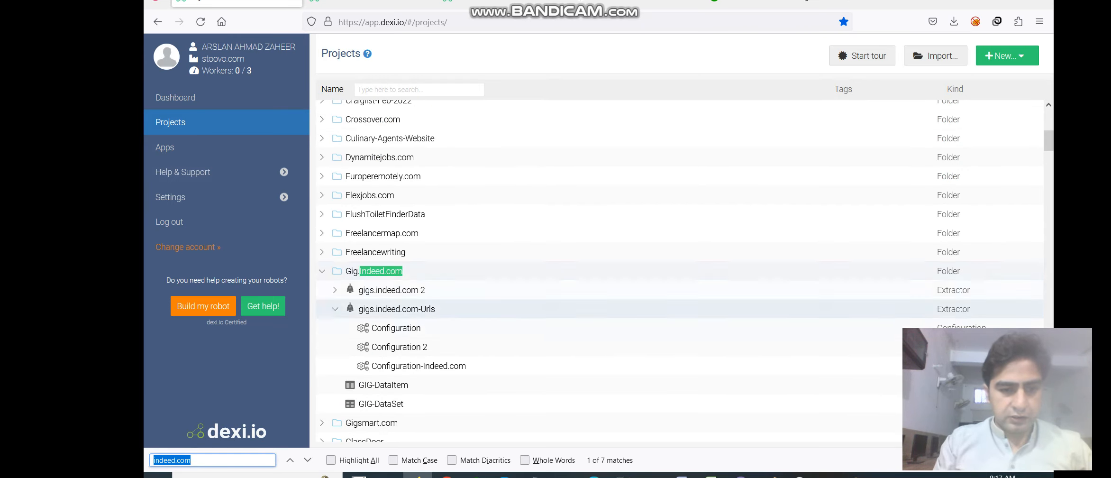
double_click(419, 366)
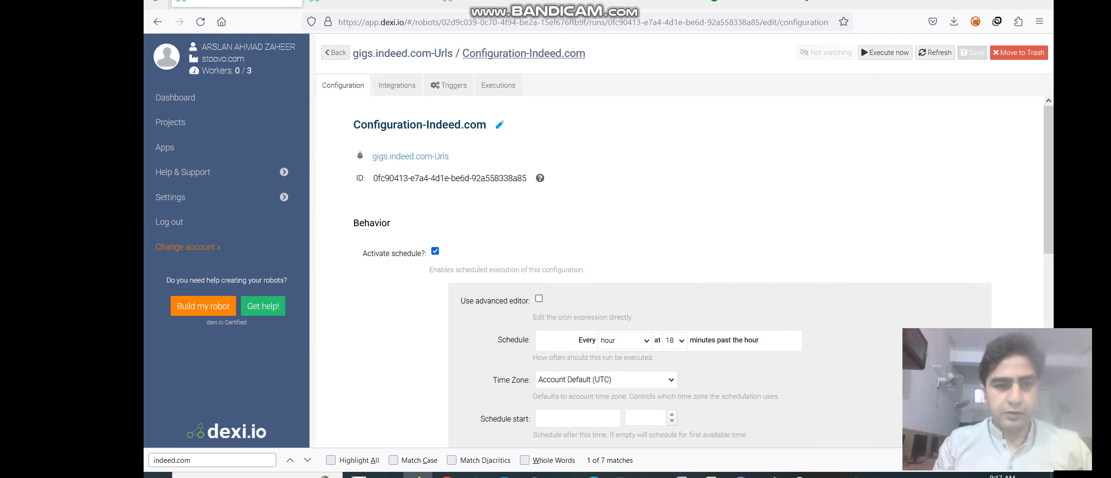
- Set the maximum attempts in the configuration's Error handling section to 5
scroll(599, 274, down, 3)
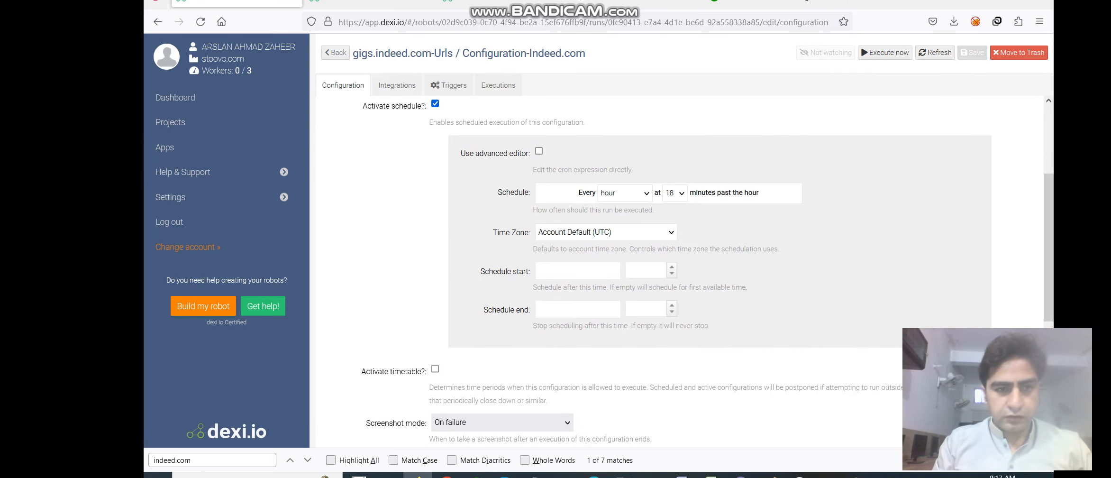
scroll(683, 270, down, 1)
scroll(683, 271, down, 3)
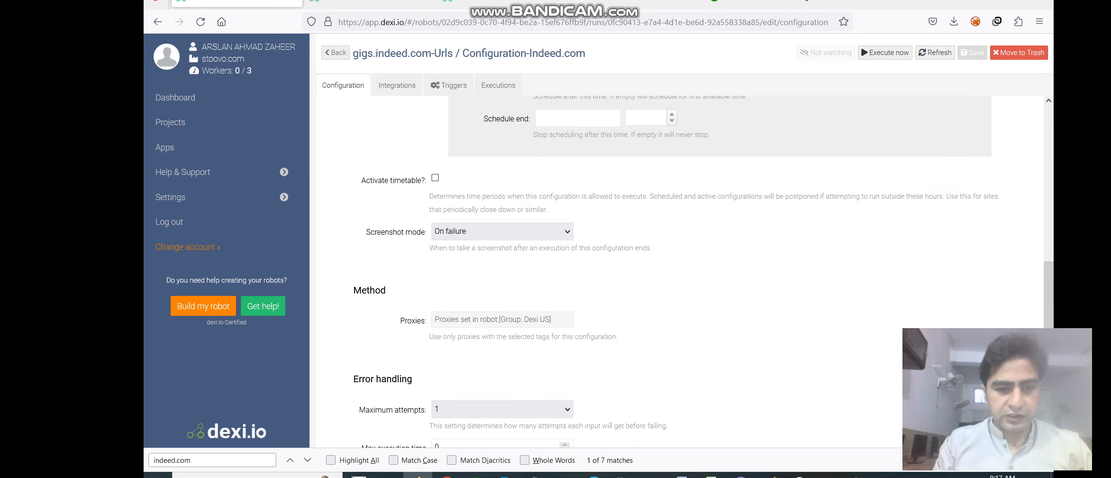
scroll(683, 270, down, 1)
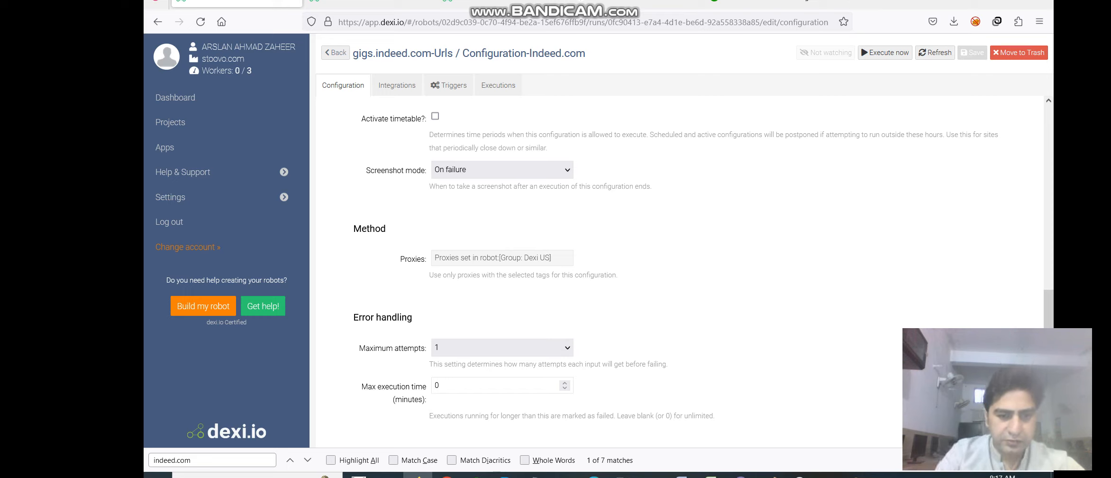
drag(353, 317, 412, 318)
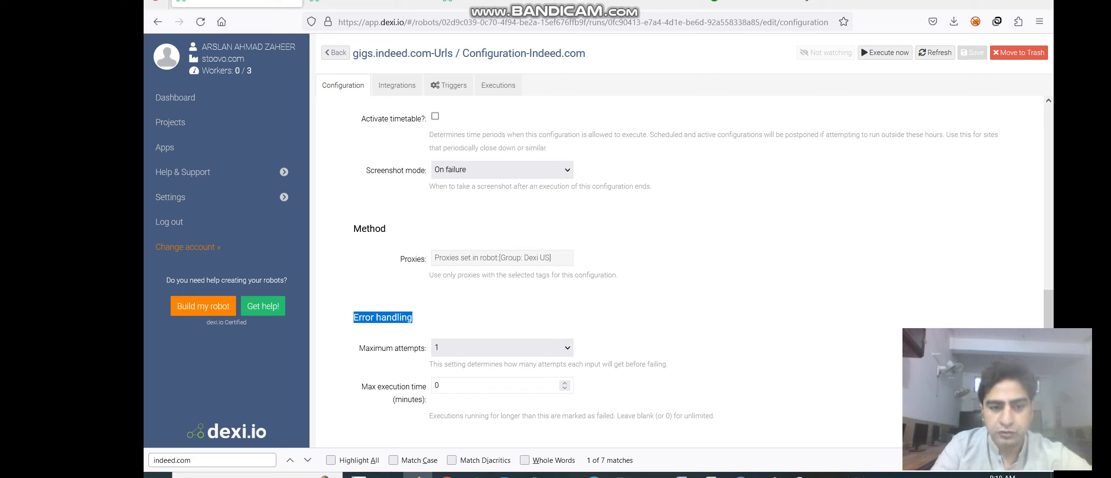
click(503, 347)
key(Down)
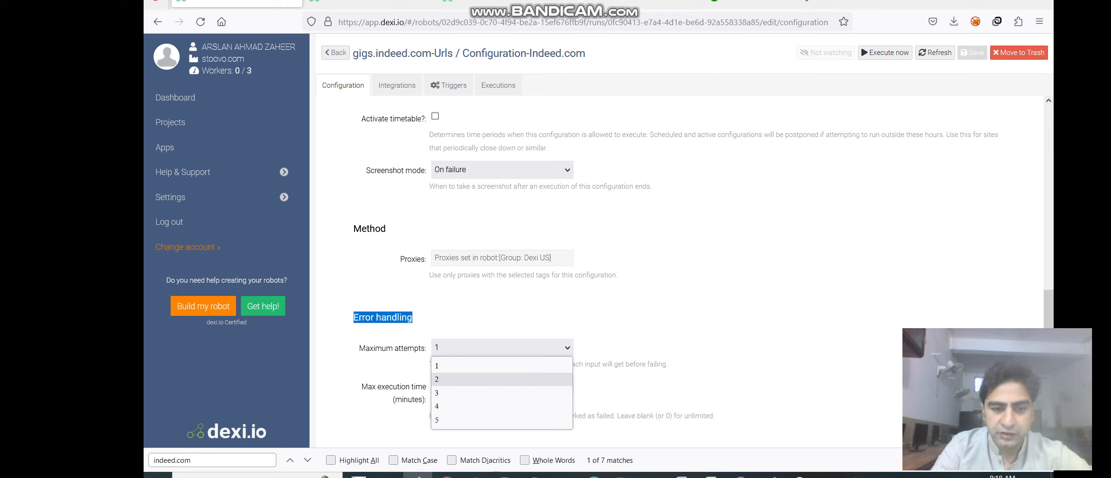
key(Down)
key(Down)
key(Down)
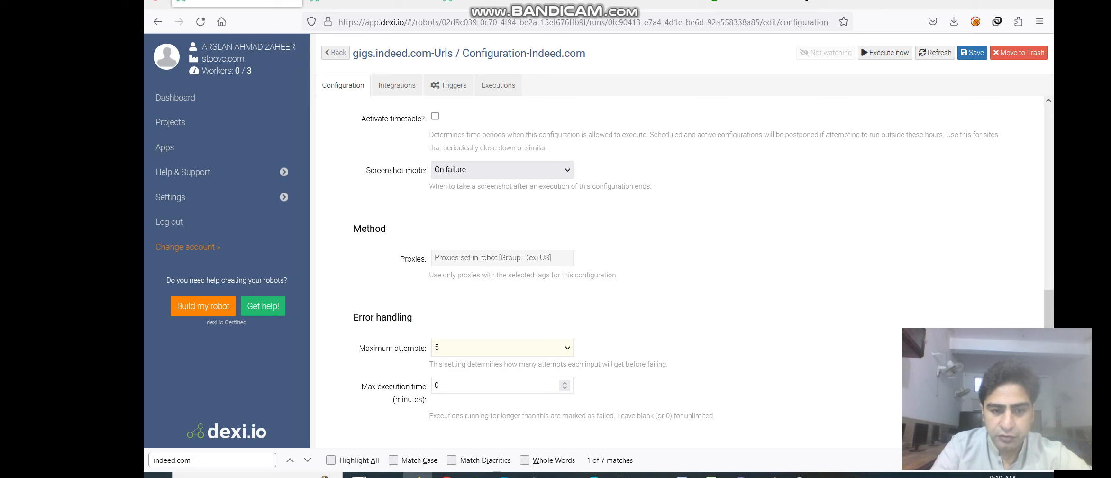
- Review the choices for maximum attempts, keep 5, and save the run configuration
key(alt+Down)
key(Up)
key(Up)
key(Down)
key(Down)
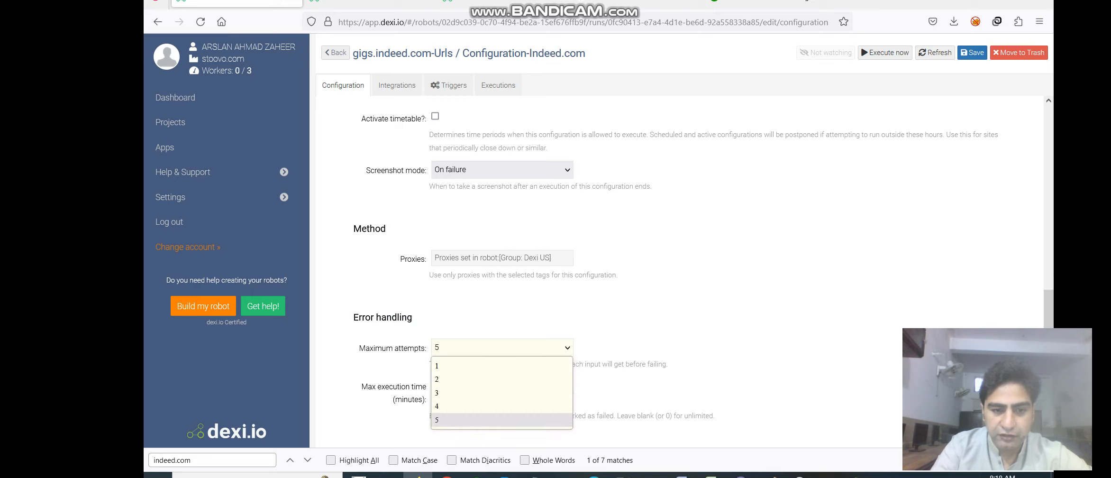
key(Return)
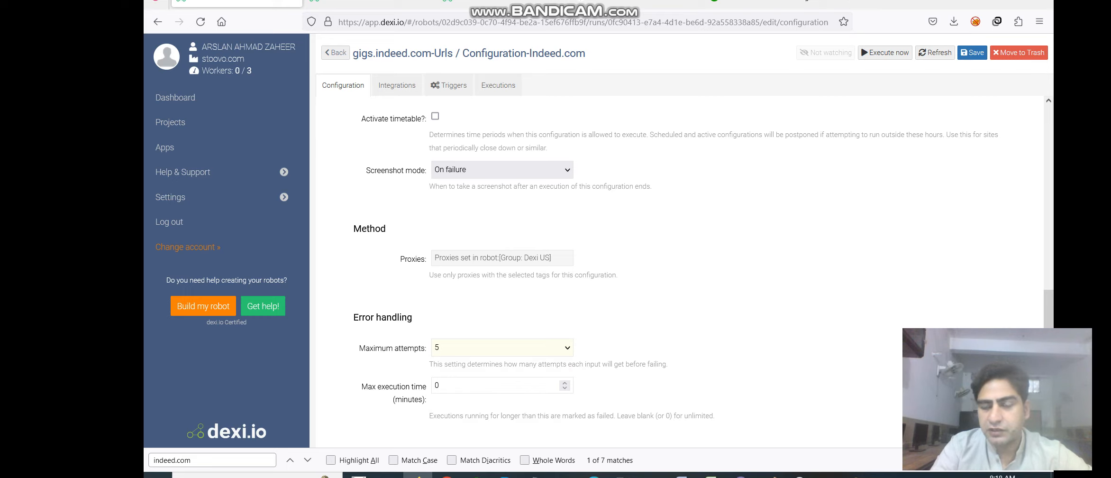
click(972, 52)
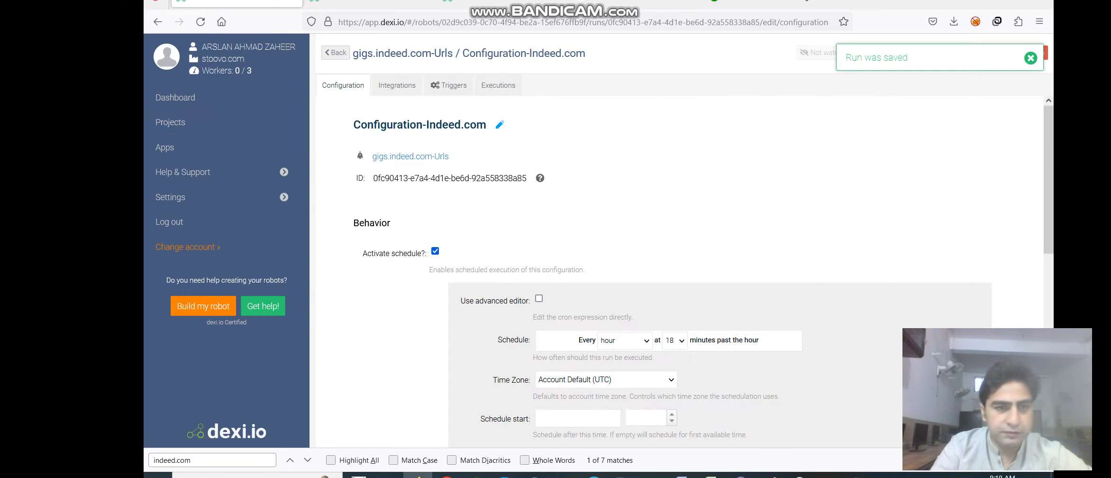
- Review the run configuration's settings and the choices for screenshot mode, keeping On failure, and read the setting's description
scroll(678, 265, down, 7)
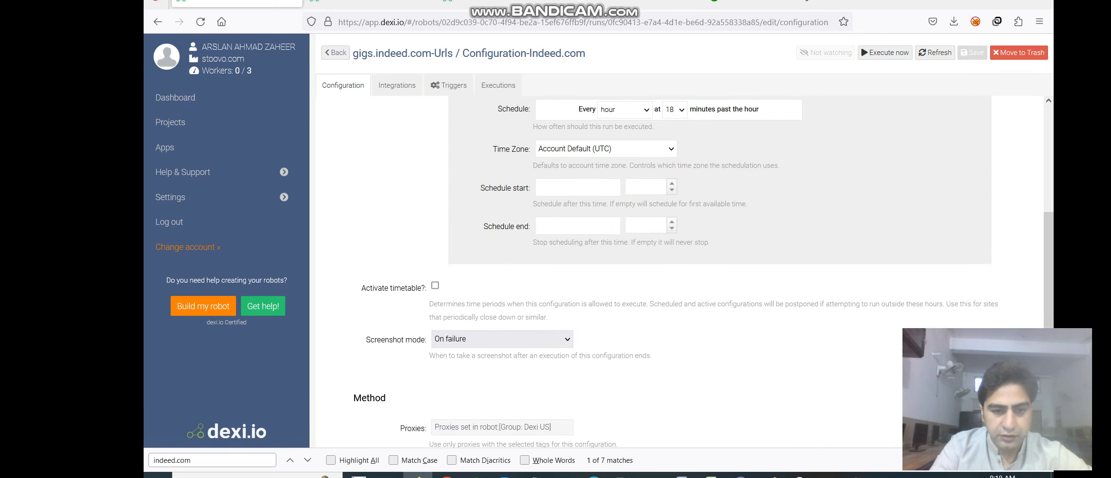
scroll(678, 265, down, 2)
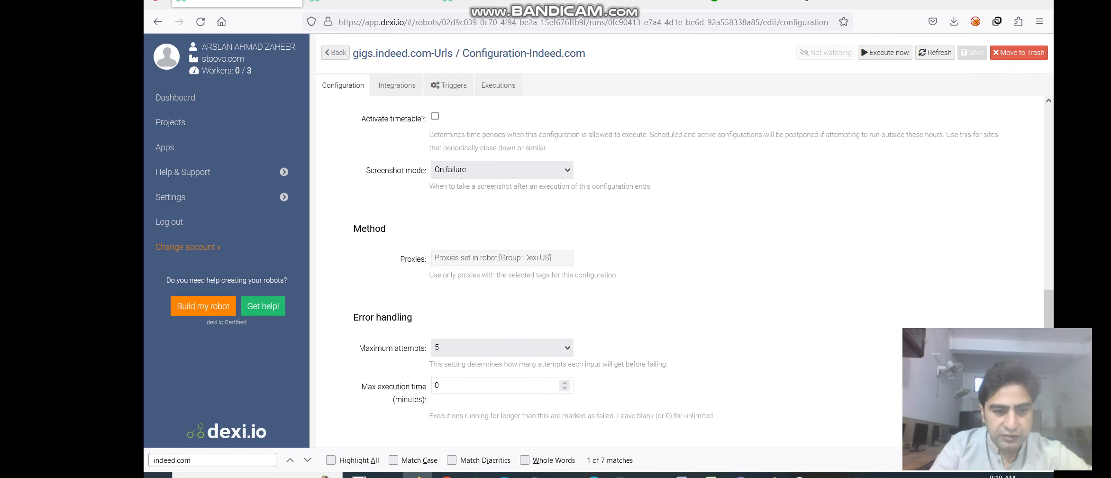
scroll(678, 265, up, 4)
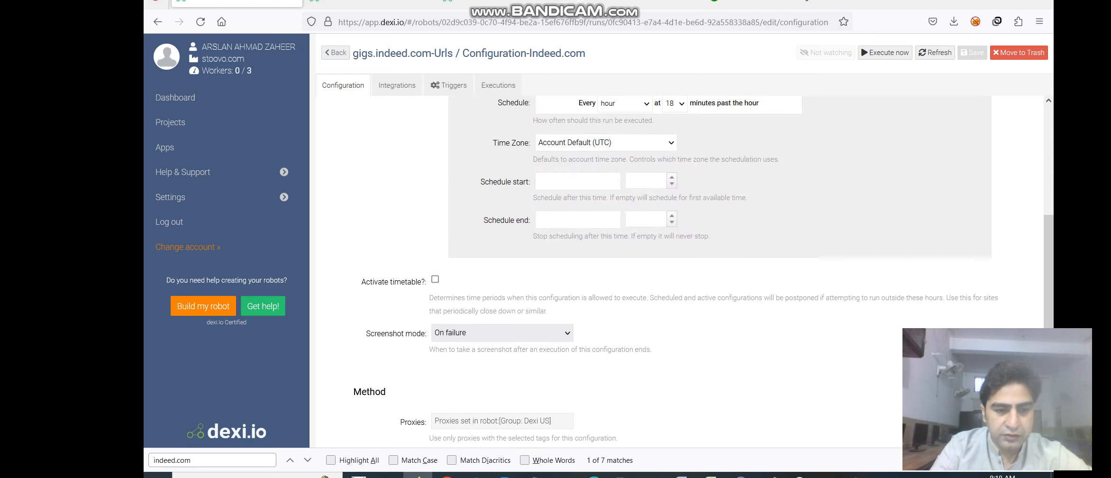
drag(366, 334, 427, 334)
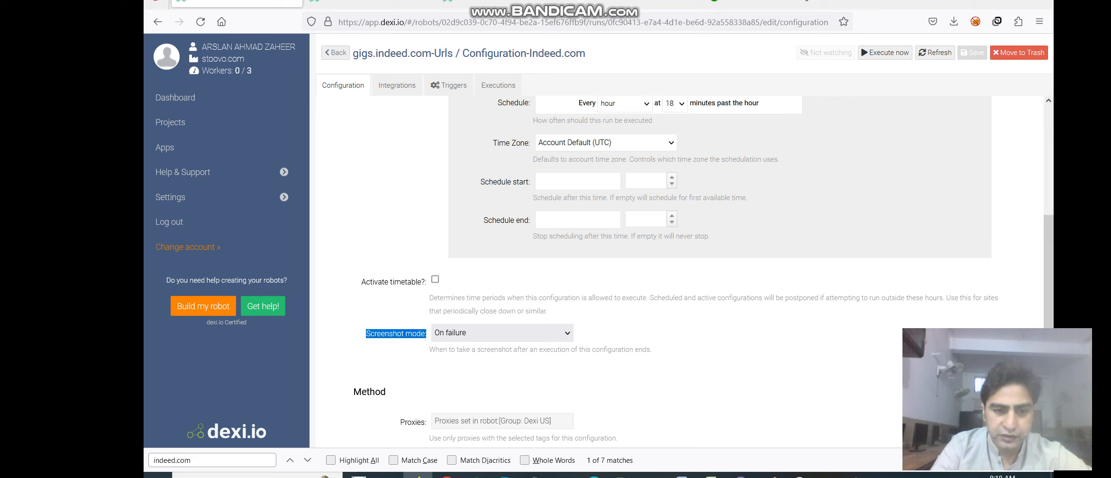
click(474, 333)
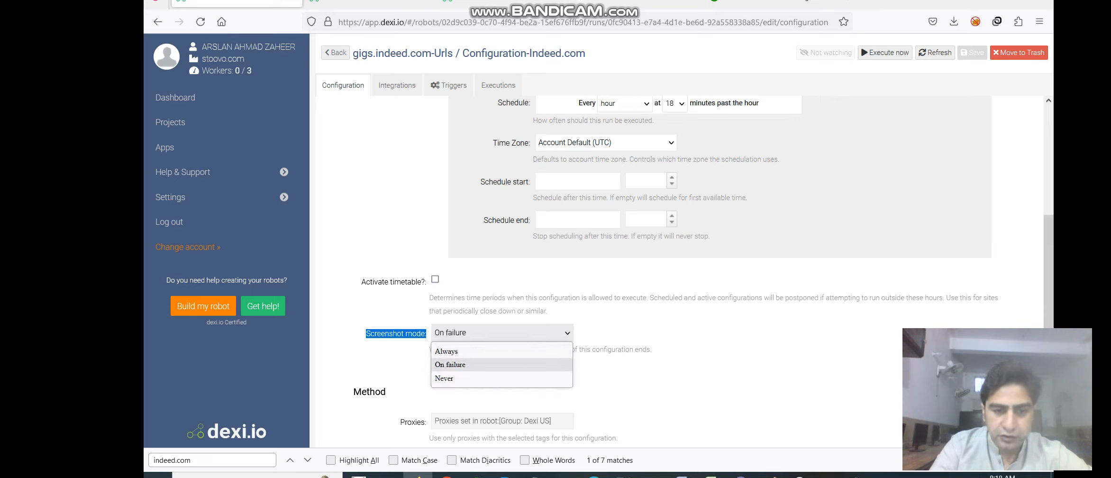
key(Up)
key(Down)
key(Down)
key(Up)
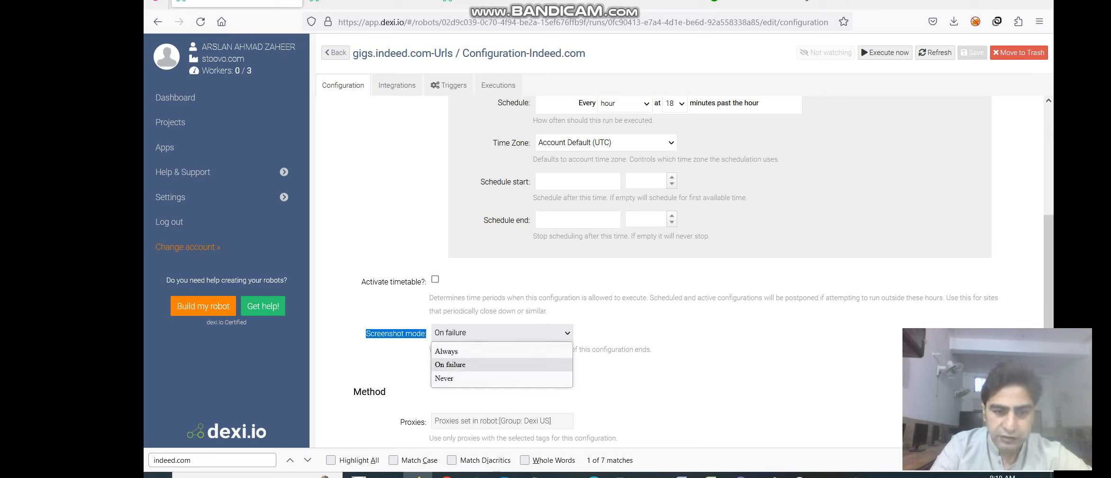
key(Return)
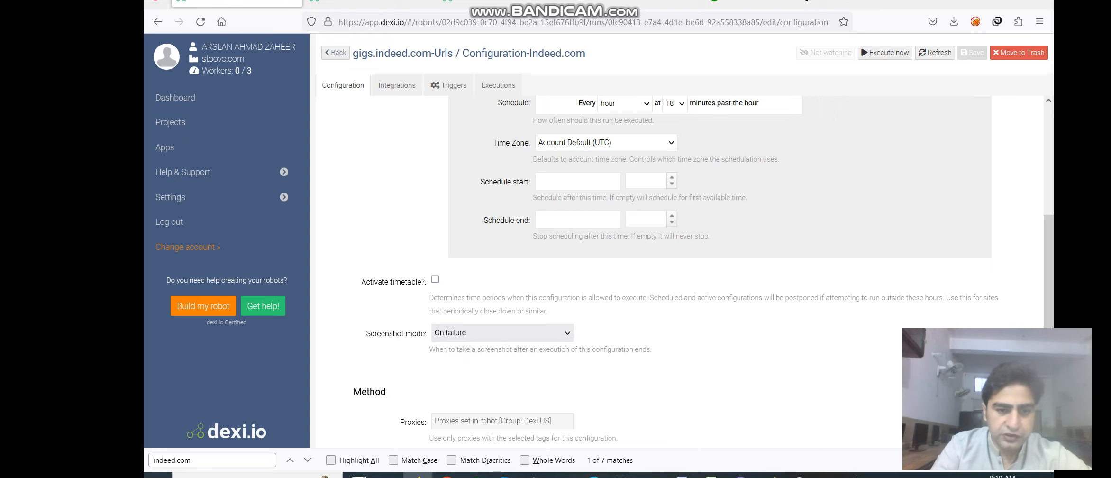
triple_click(540, 349)
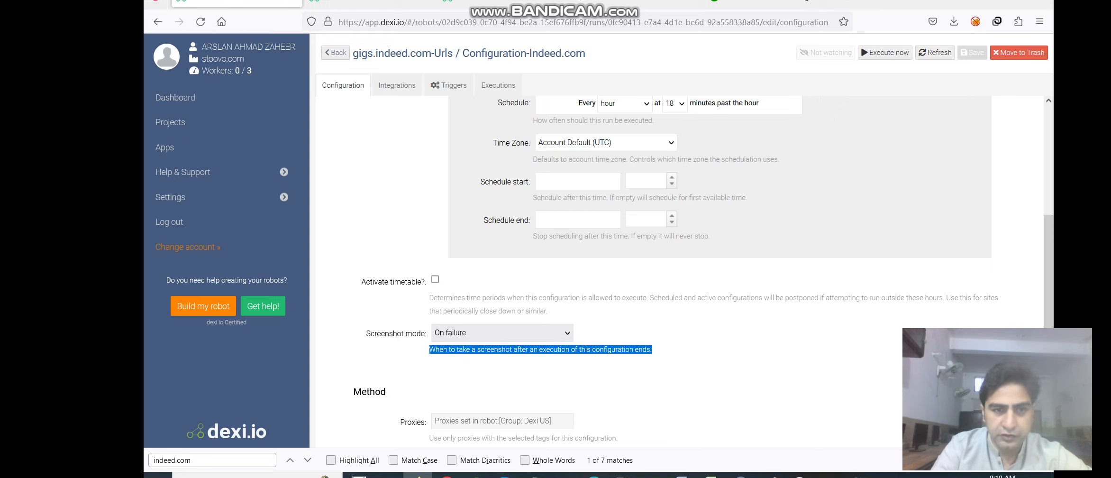
- Add the Staging API dexi.io webhook as an integration for Configuration-Indeed.com
click(397, 85)
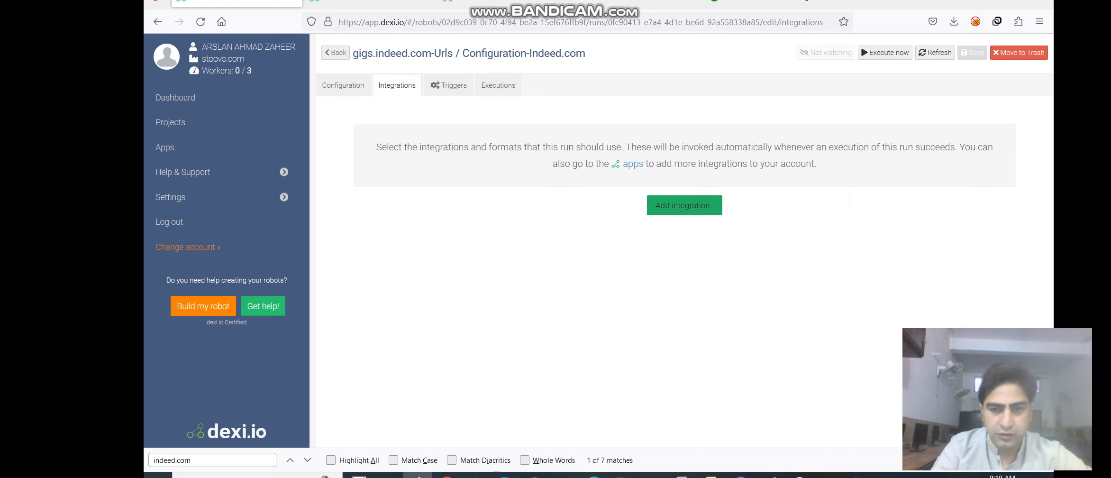
click(684, 204)
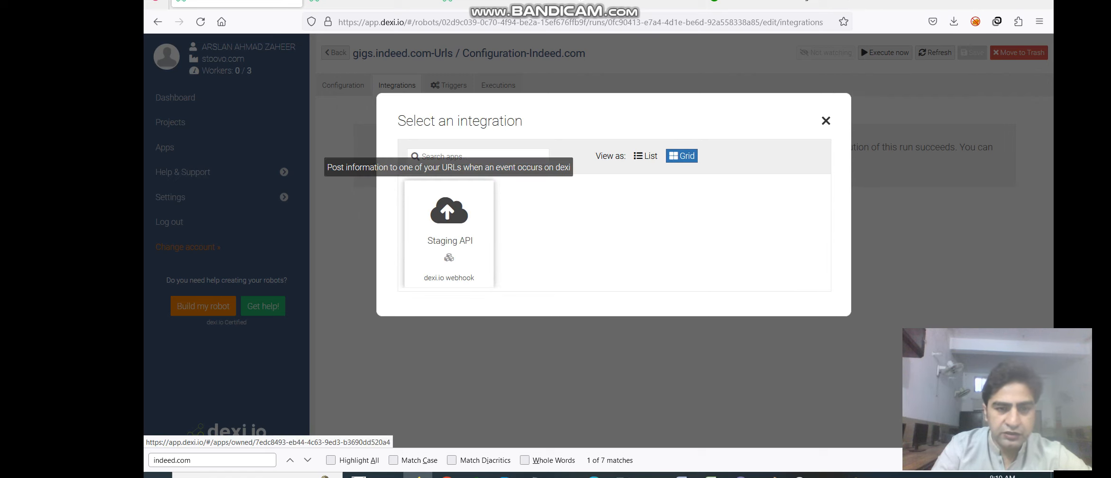
click(449, 223)
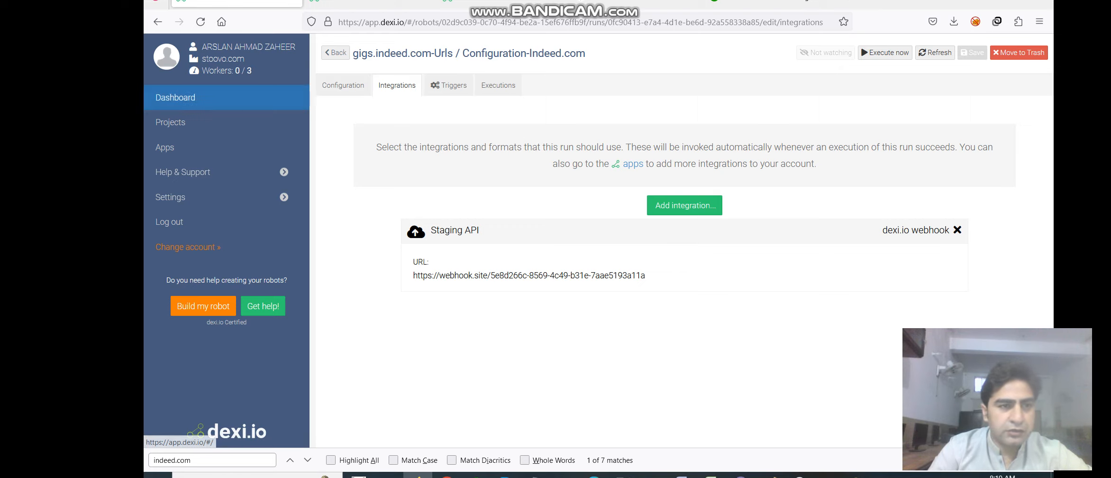
- Check on the dashboard when the scheduled execution of Configuration-Indeed.com is due
click(176, 98)
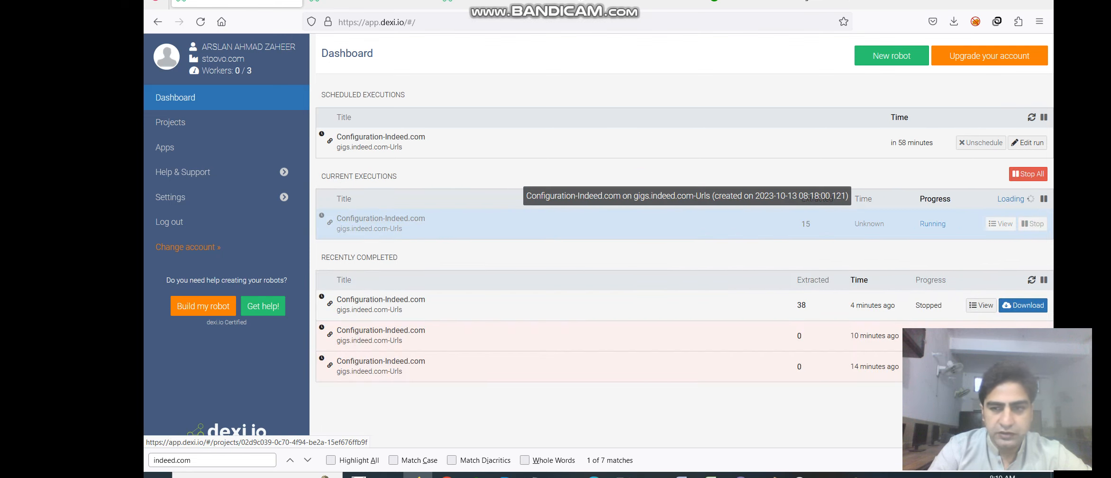
drag(891, 143, 934, 143)
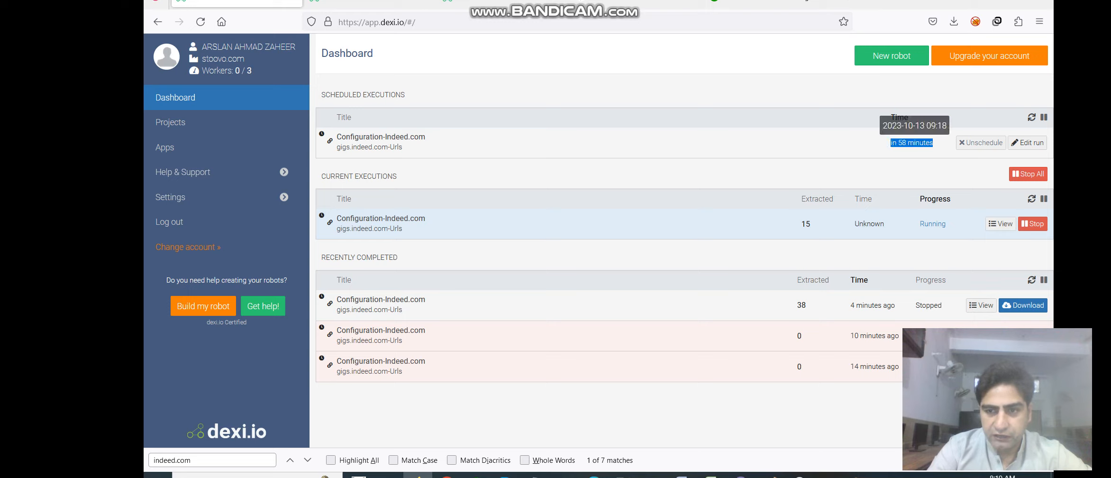